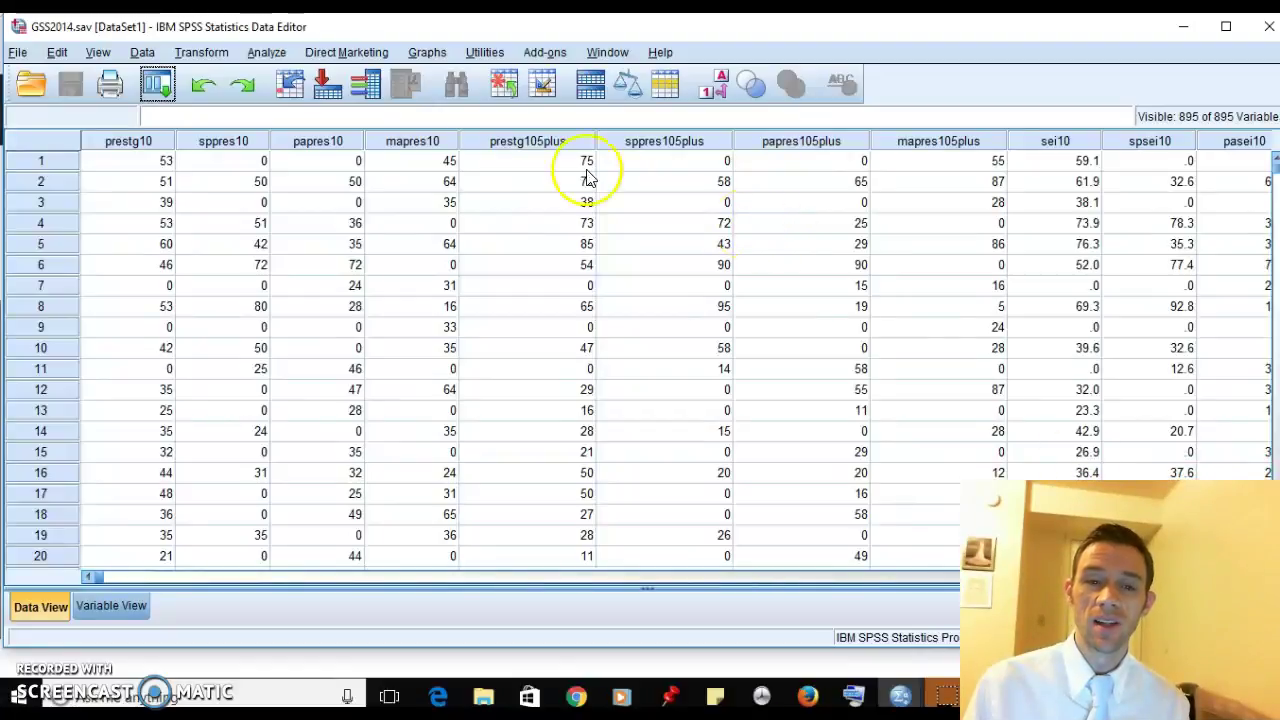
Go to the Descriptive Statistics submenu under Analyze
left_click(268, 54)
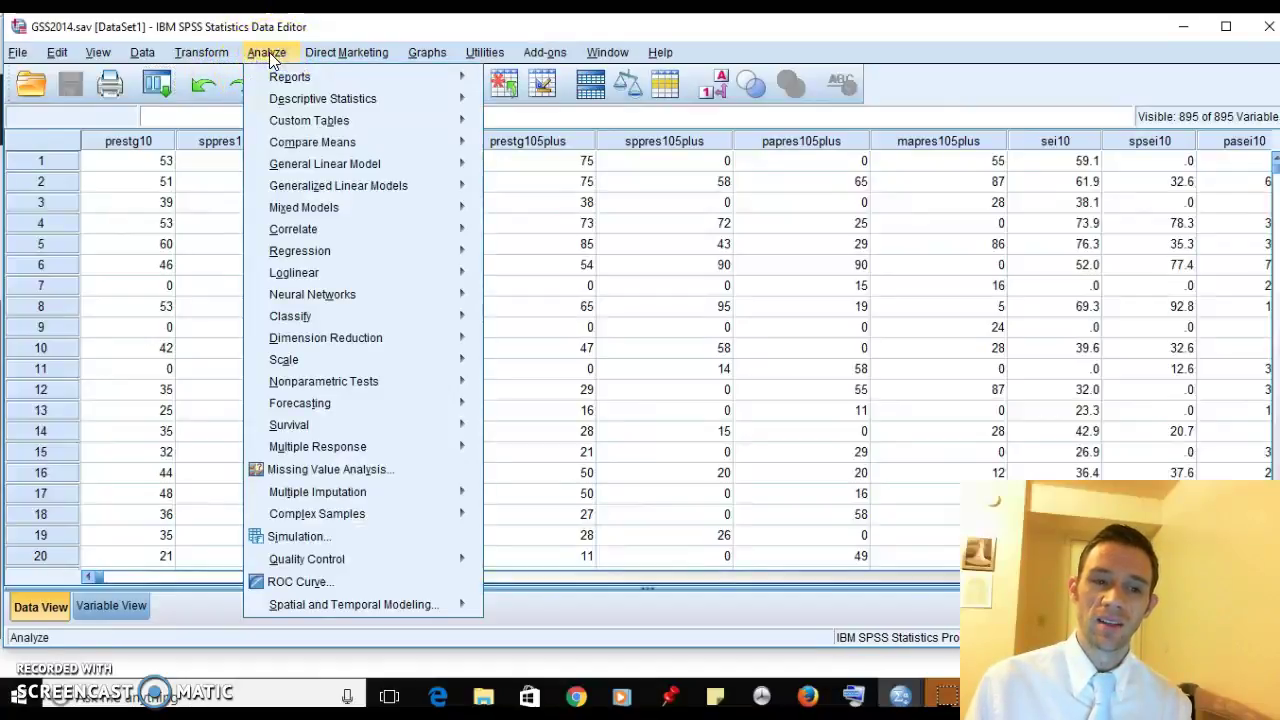
left_click(293, 229)
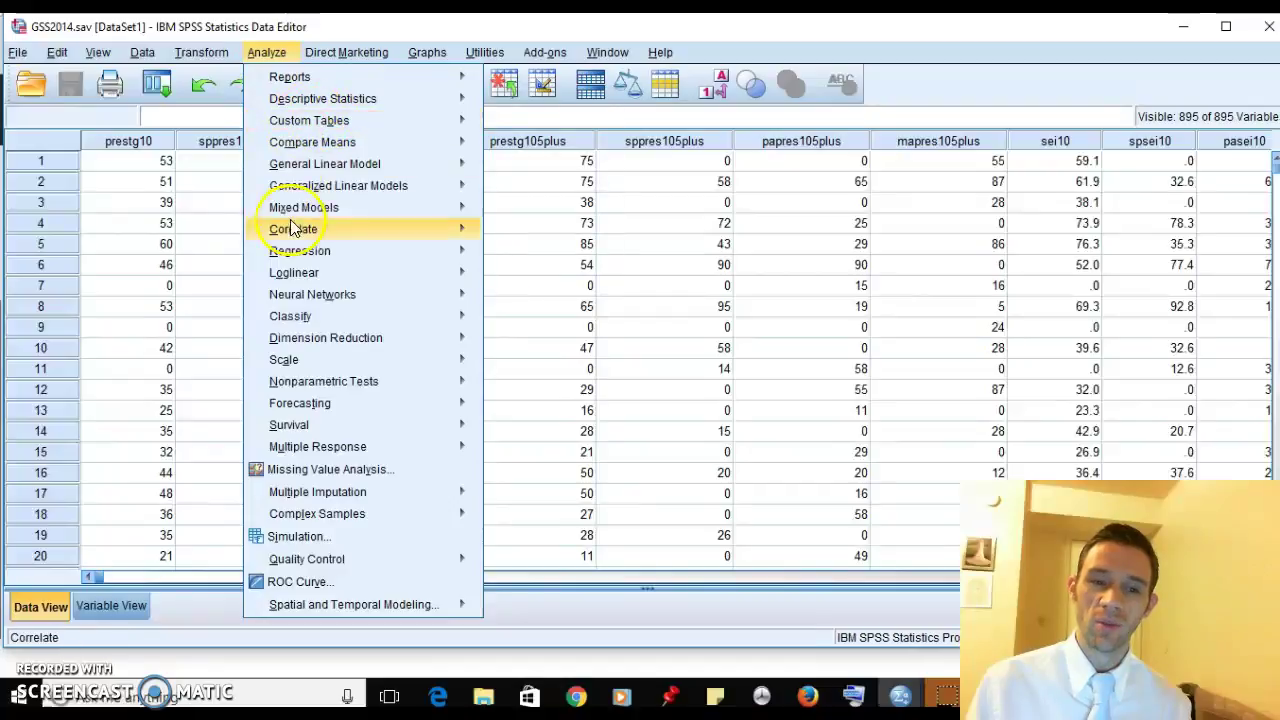
mouse_move(307, 106)
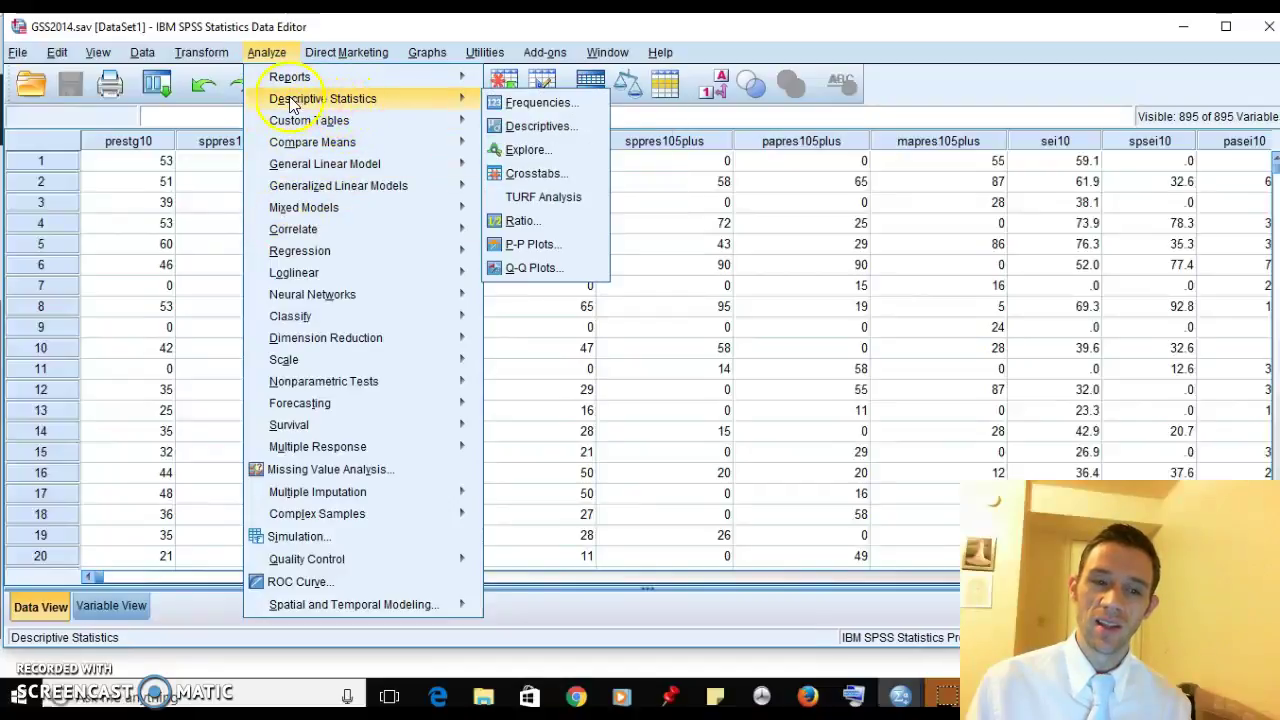
Start Crosstabs with spanking as the row variable and partyid as the column variable
left_click(554, 176)
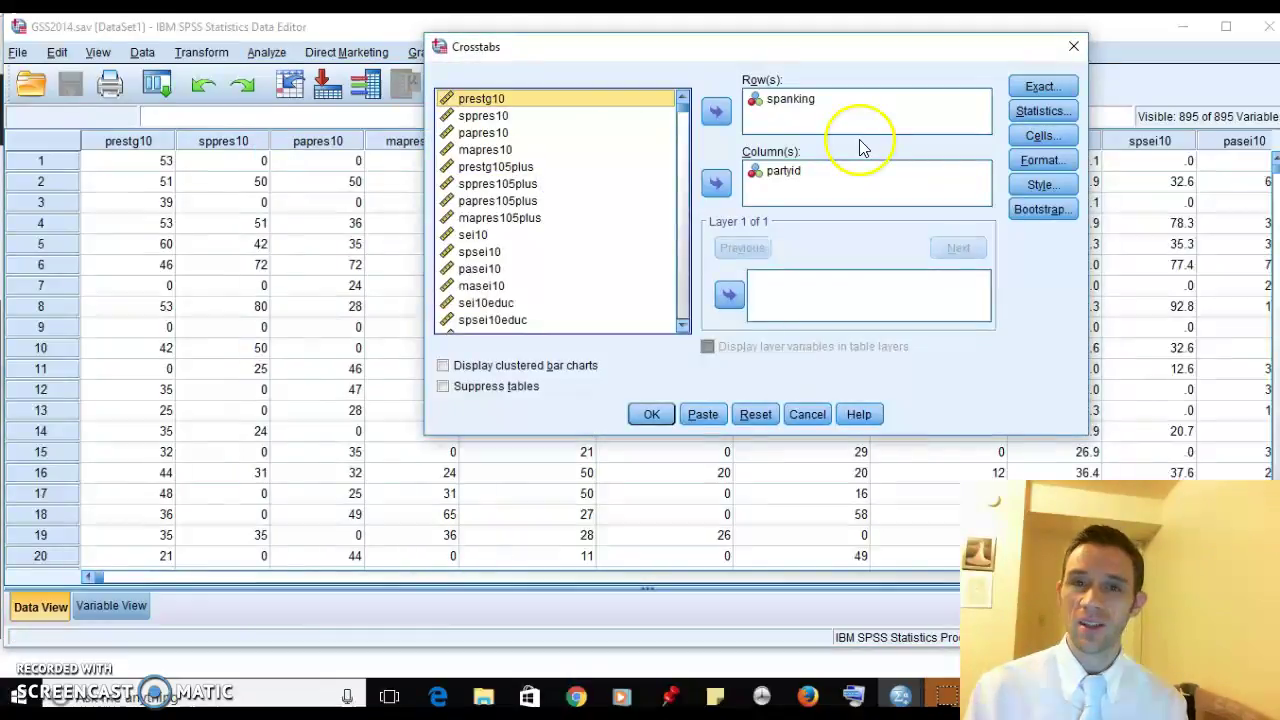
left_click(838, 101)
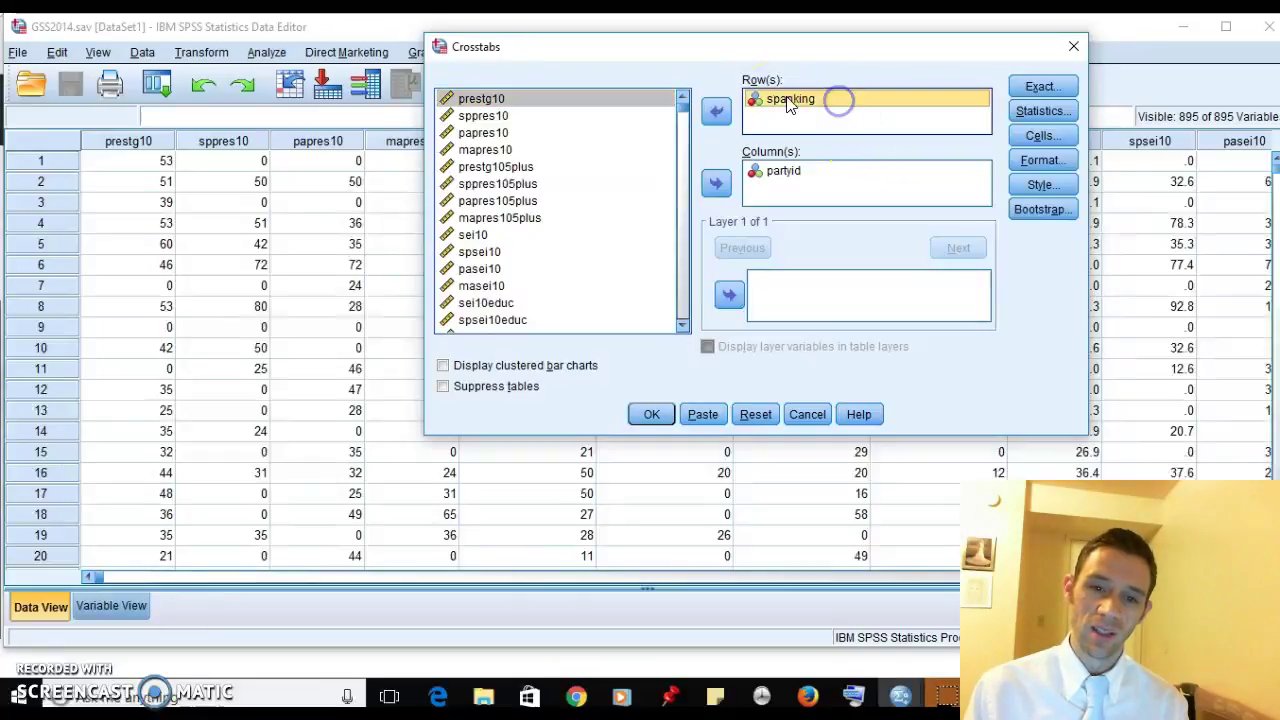
left_click(719, 110)
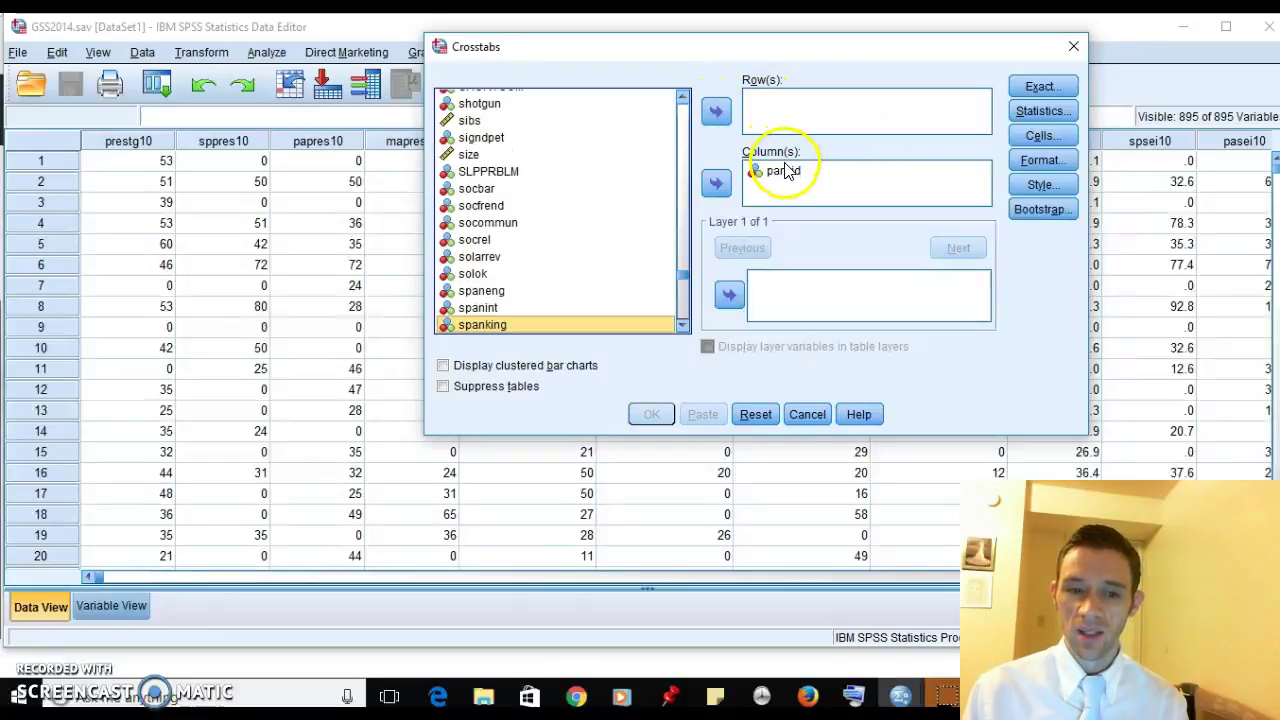
left_click(715, 111)
left_click(780, 171)
left_click(716, 183)
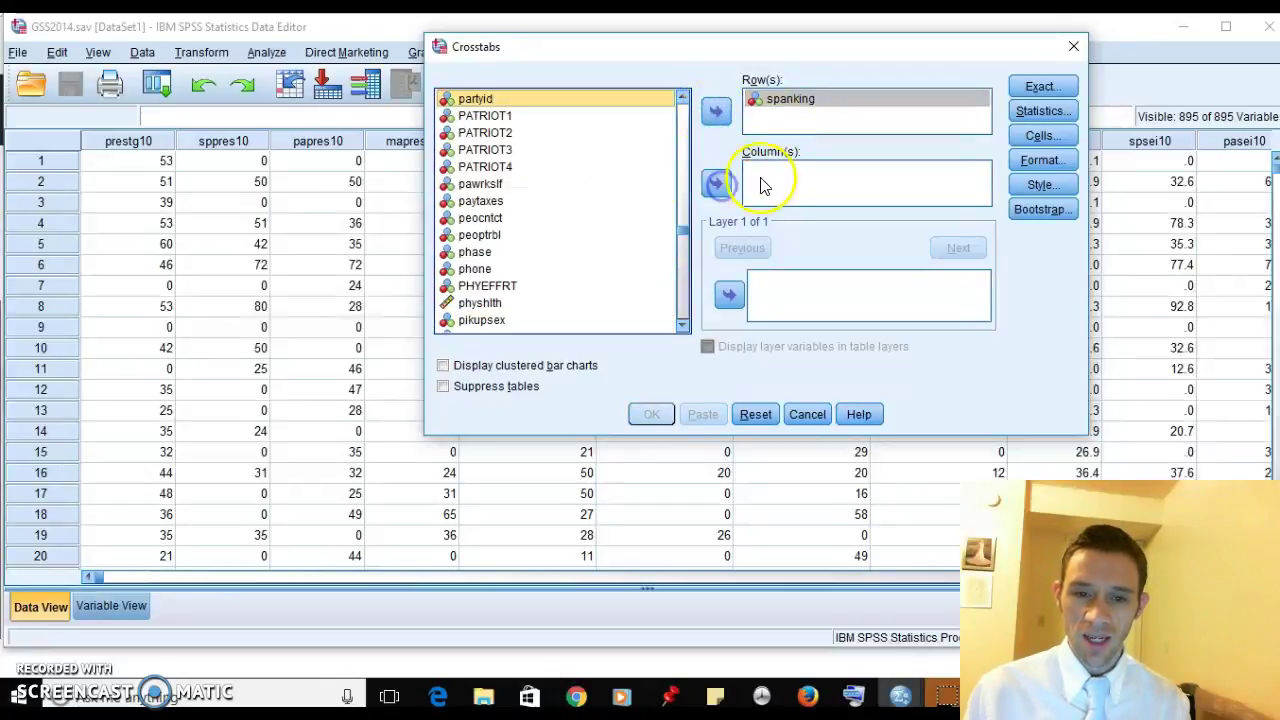
left_click(716, 183)
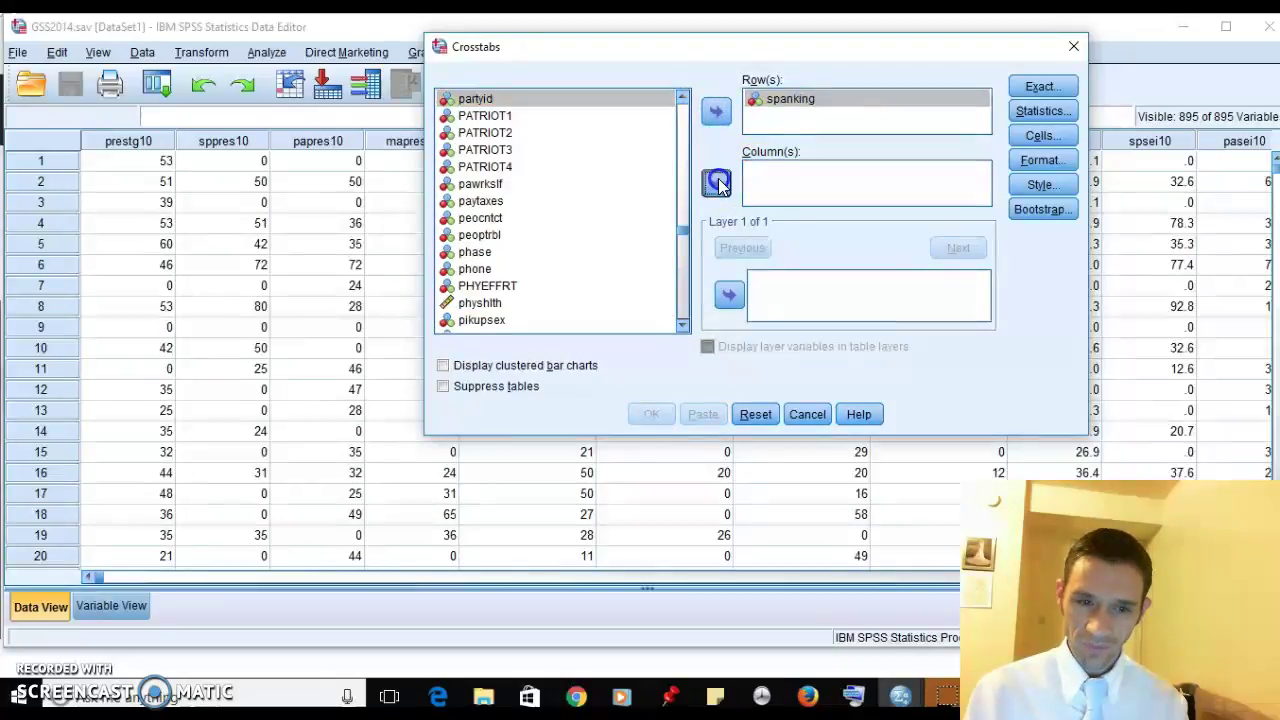
left_click(783, 175)
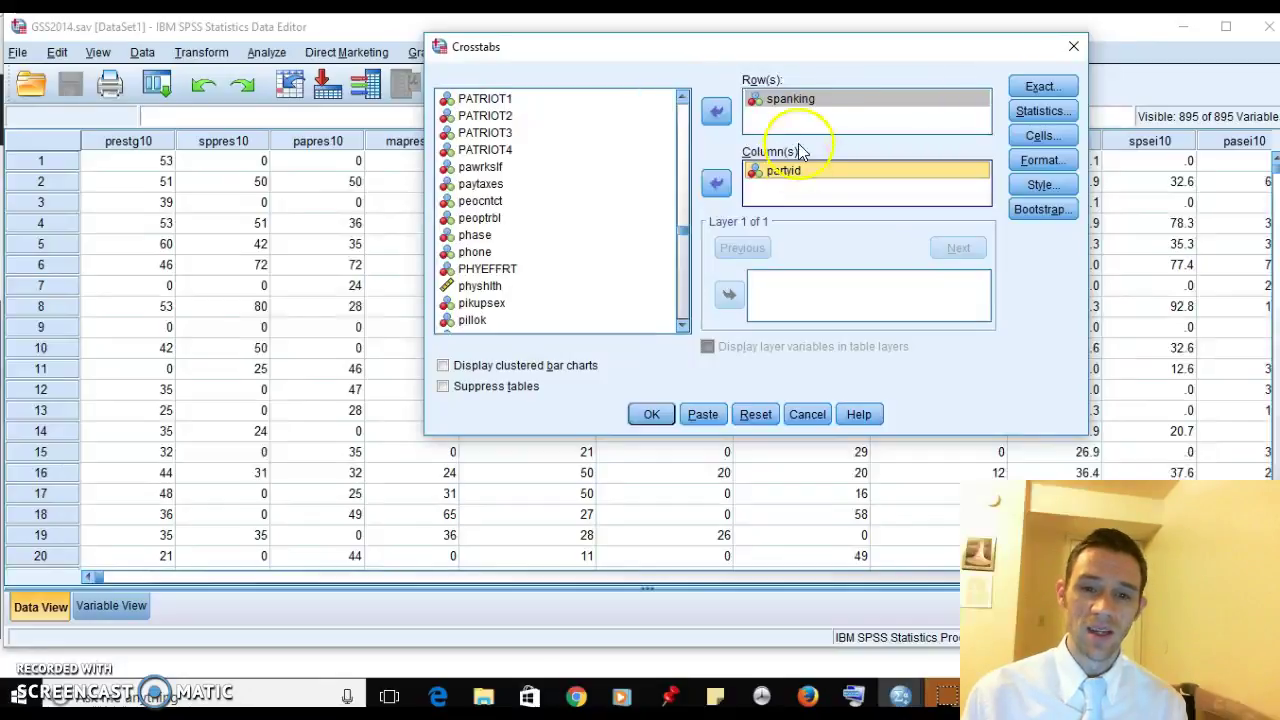
left_click(790, 100)
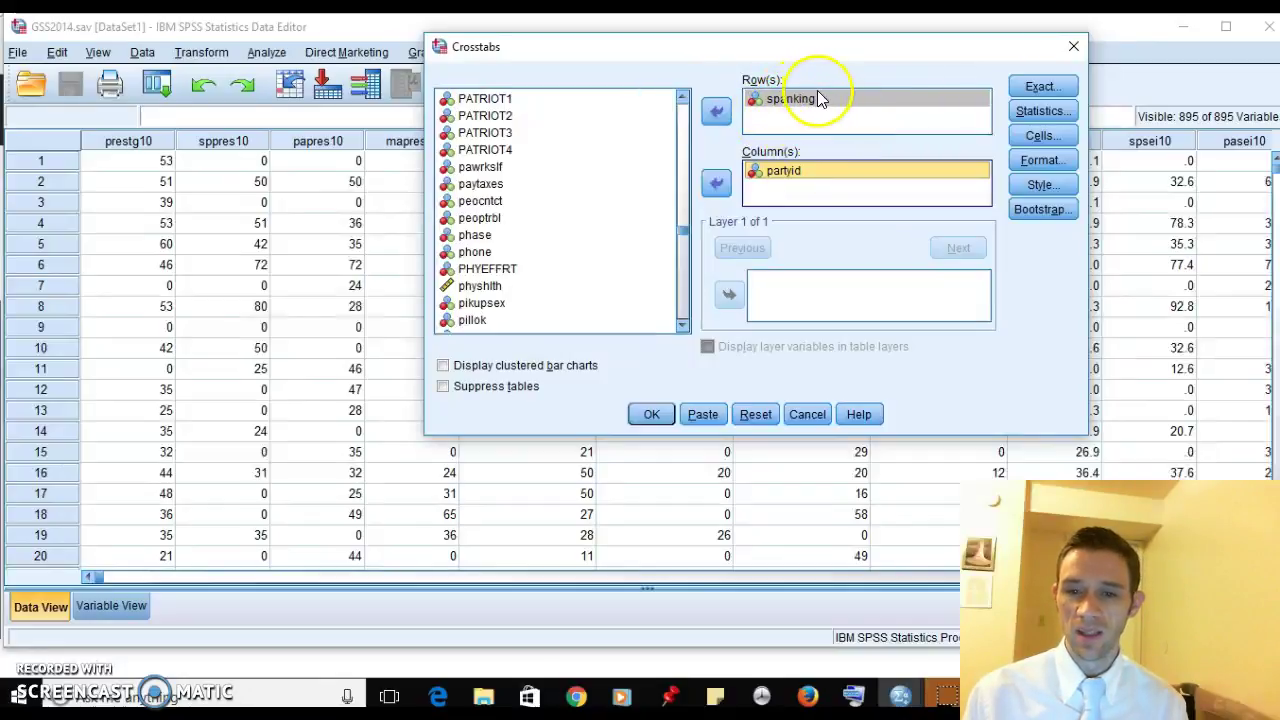
Choose Chi-square, Lambda and Gamma in Crosstabs: Statistics and confirm
left_click(1045, 110)
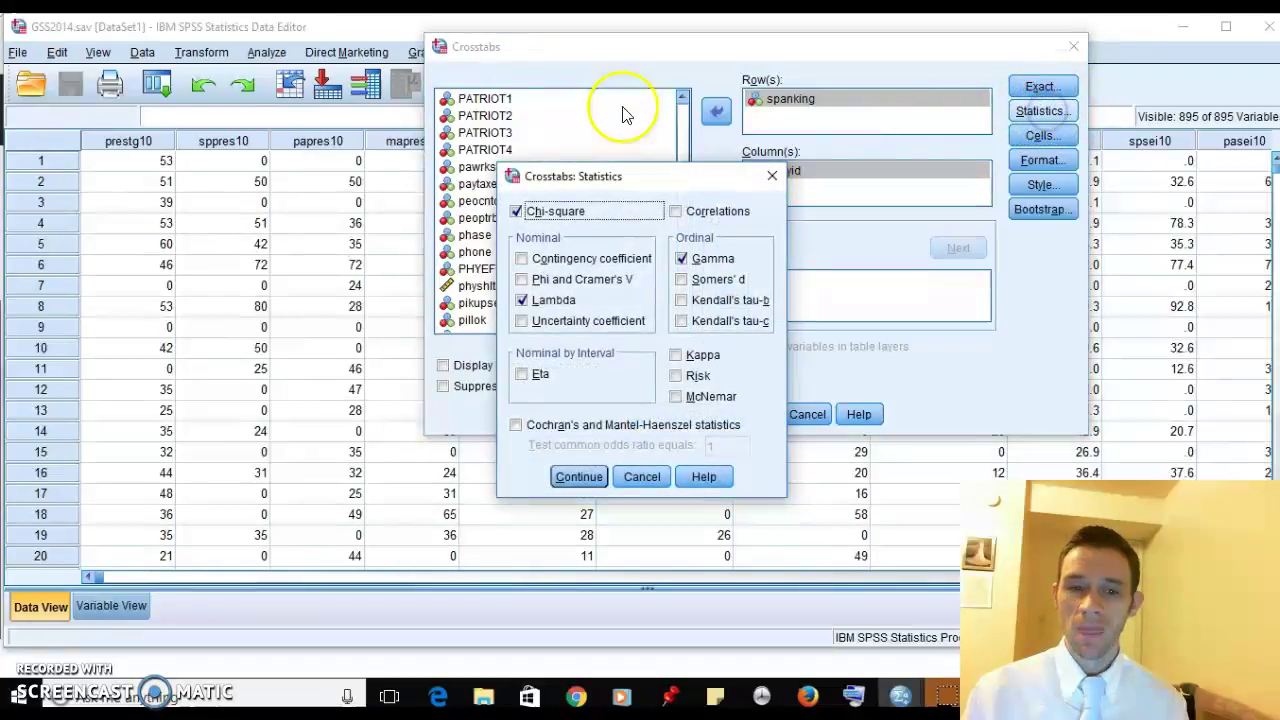
left_click(520, 301)
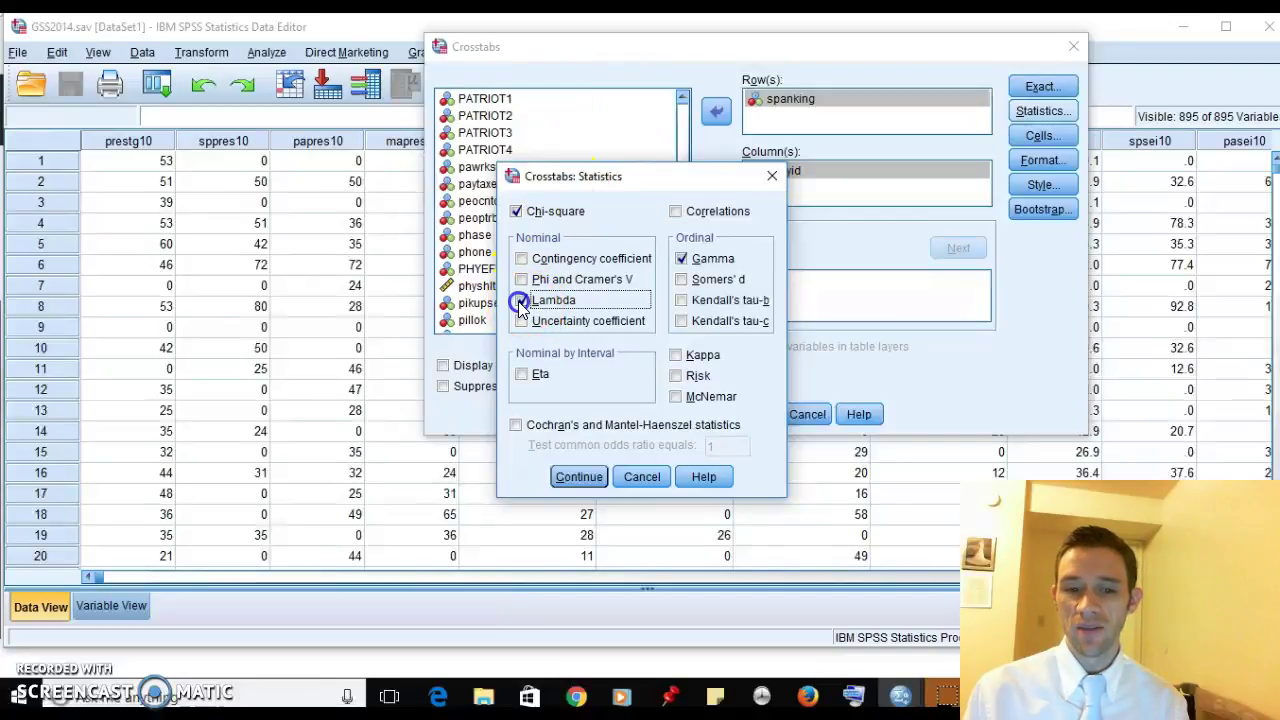
left_click(681, 258)
left_click(518, 212)
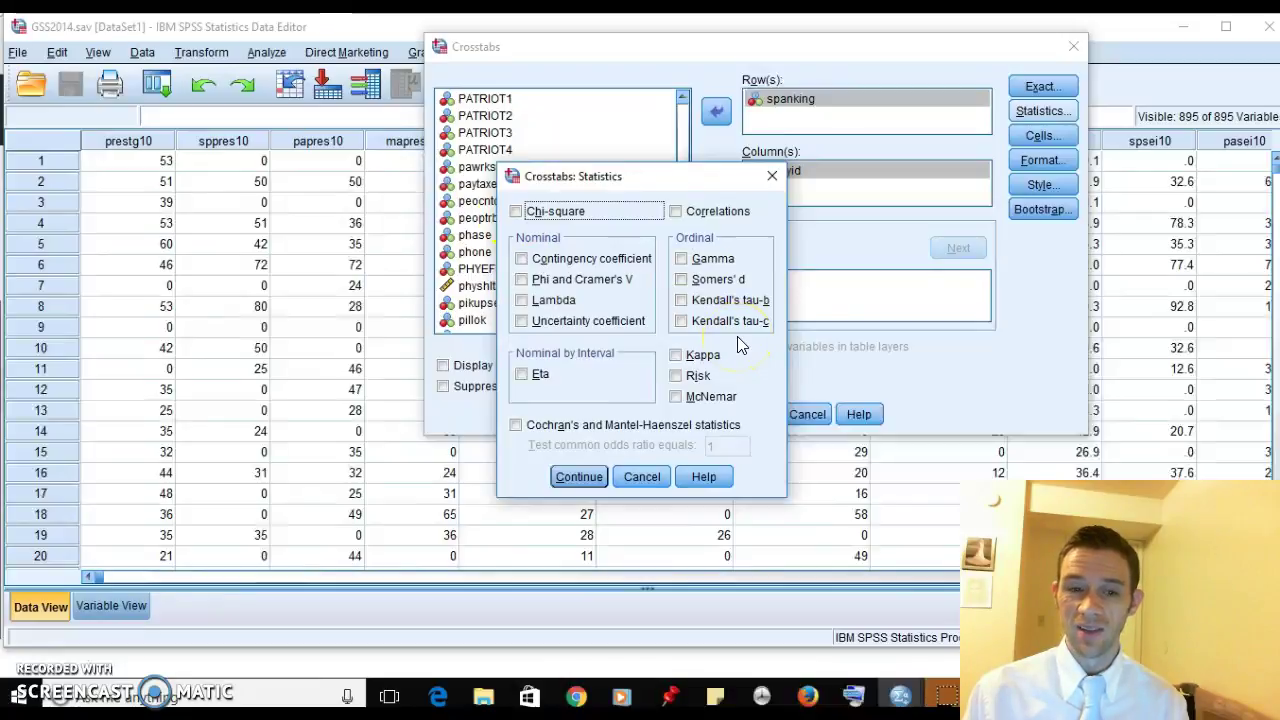
left_click(516, 212)
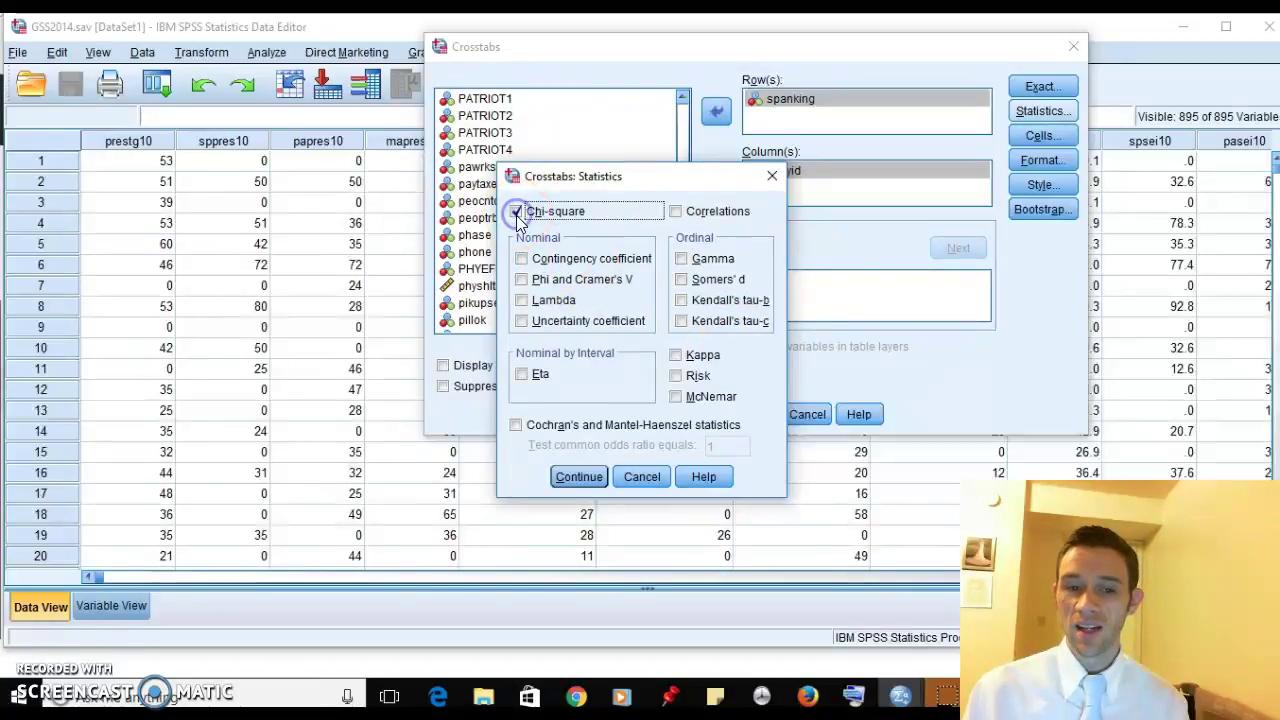
left_click(521, 301)
left_click(681, 259)
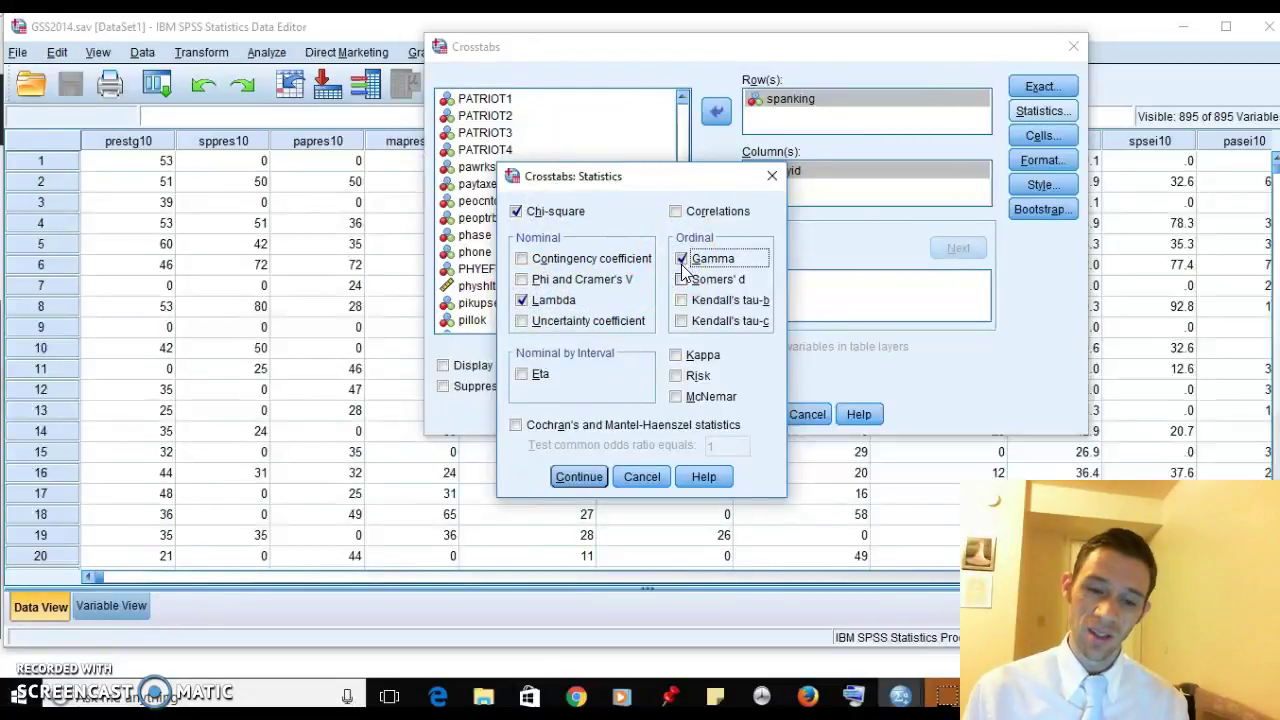
left_click(565, 478)
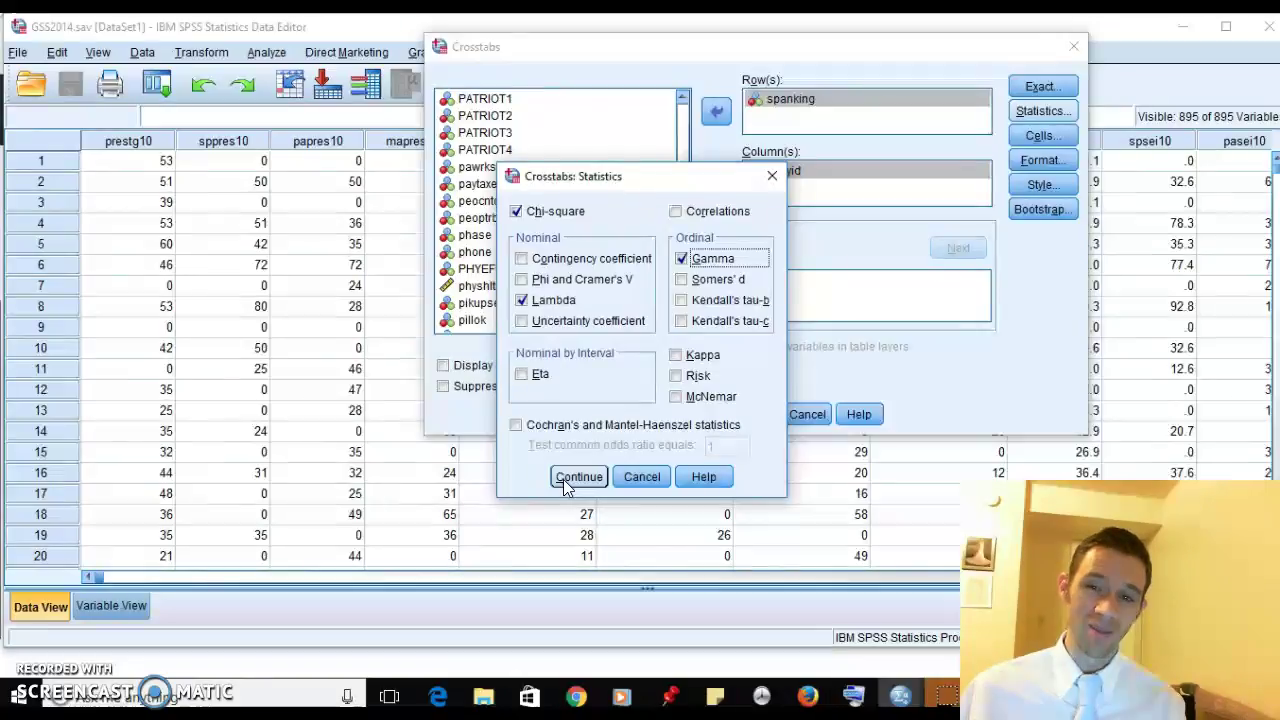
left_click(576, 477)
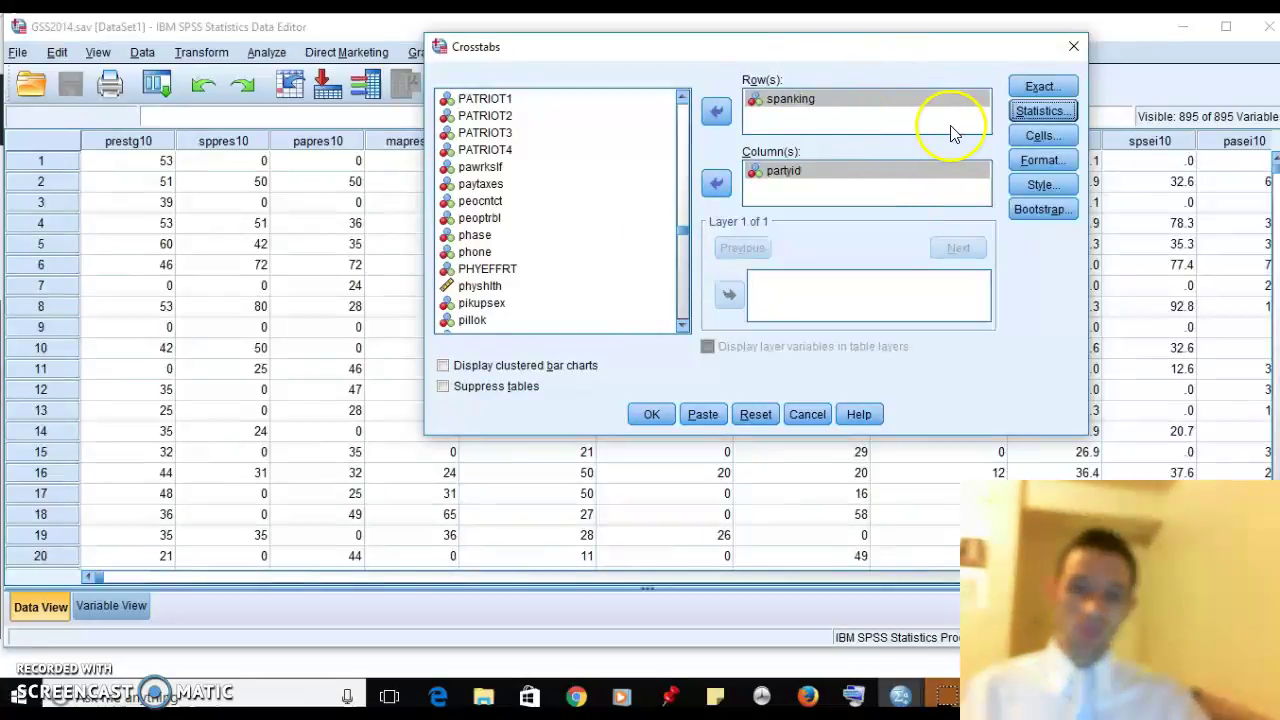
Keep column percentages enabled in the crosstab cell display settings
left_click(1042, 138)
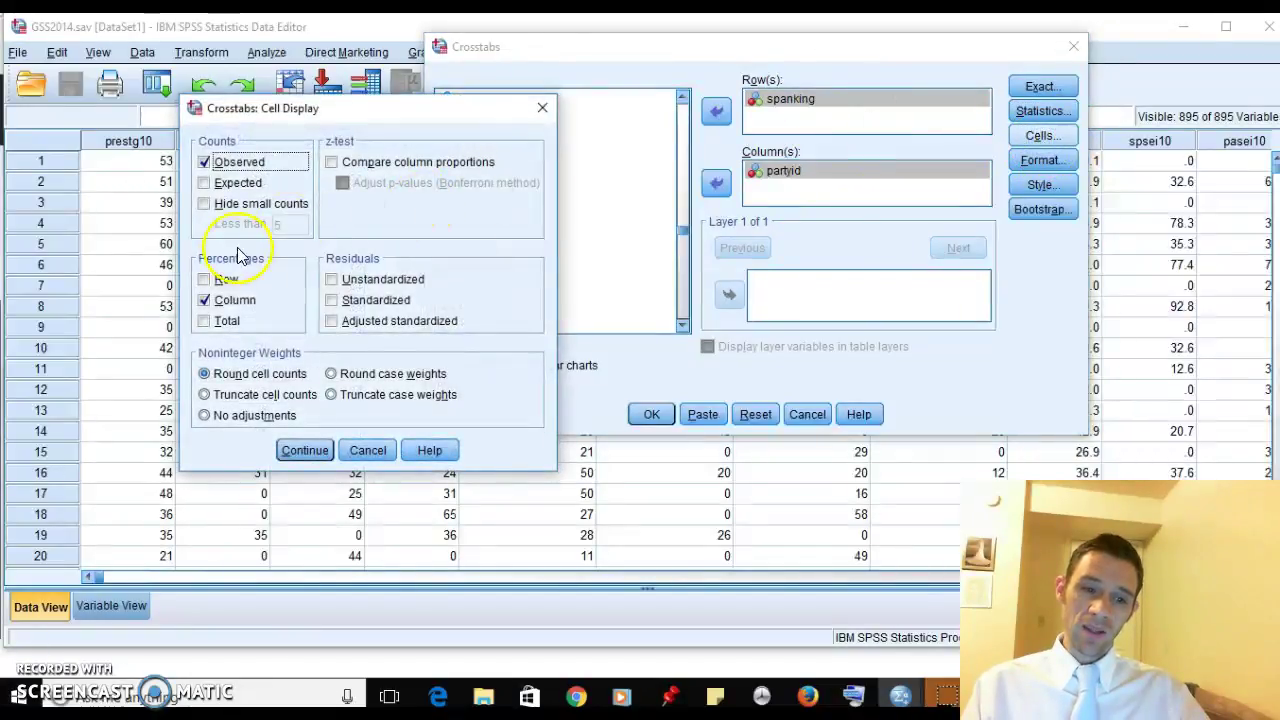
left_click(204, 300)
left_click(204, 300)
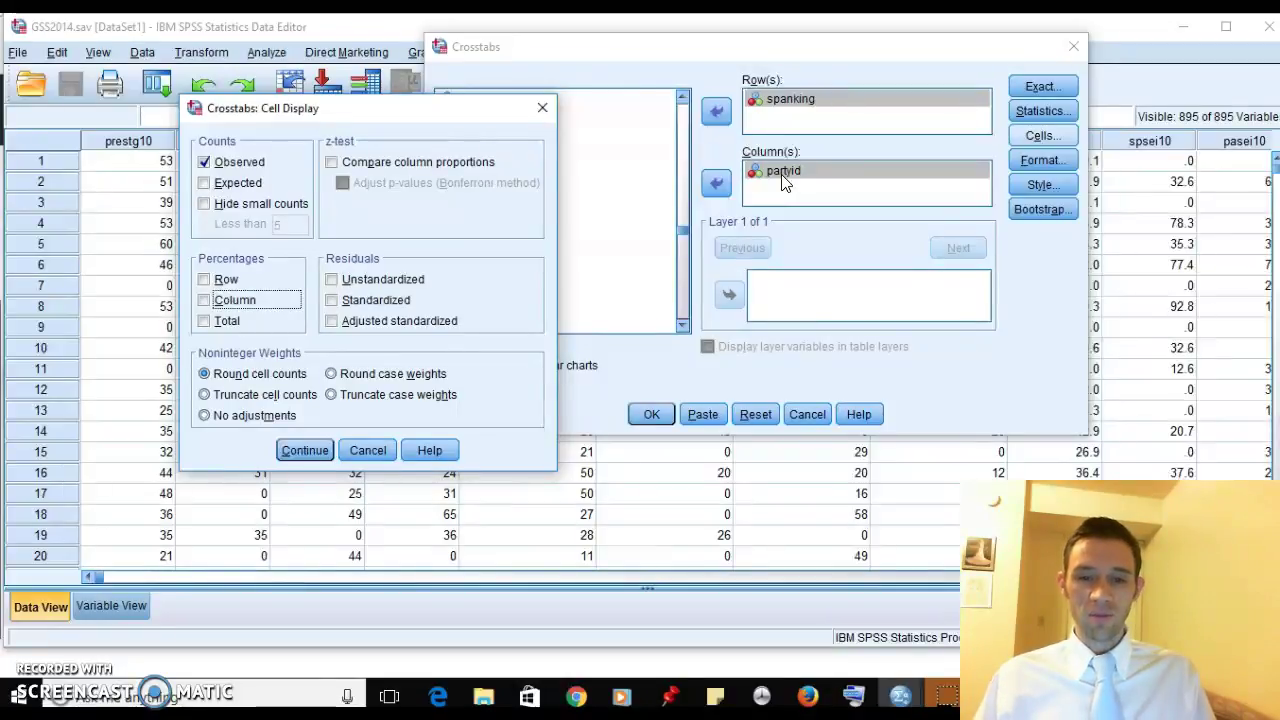
left_click(204, 302)
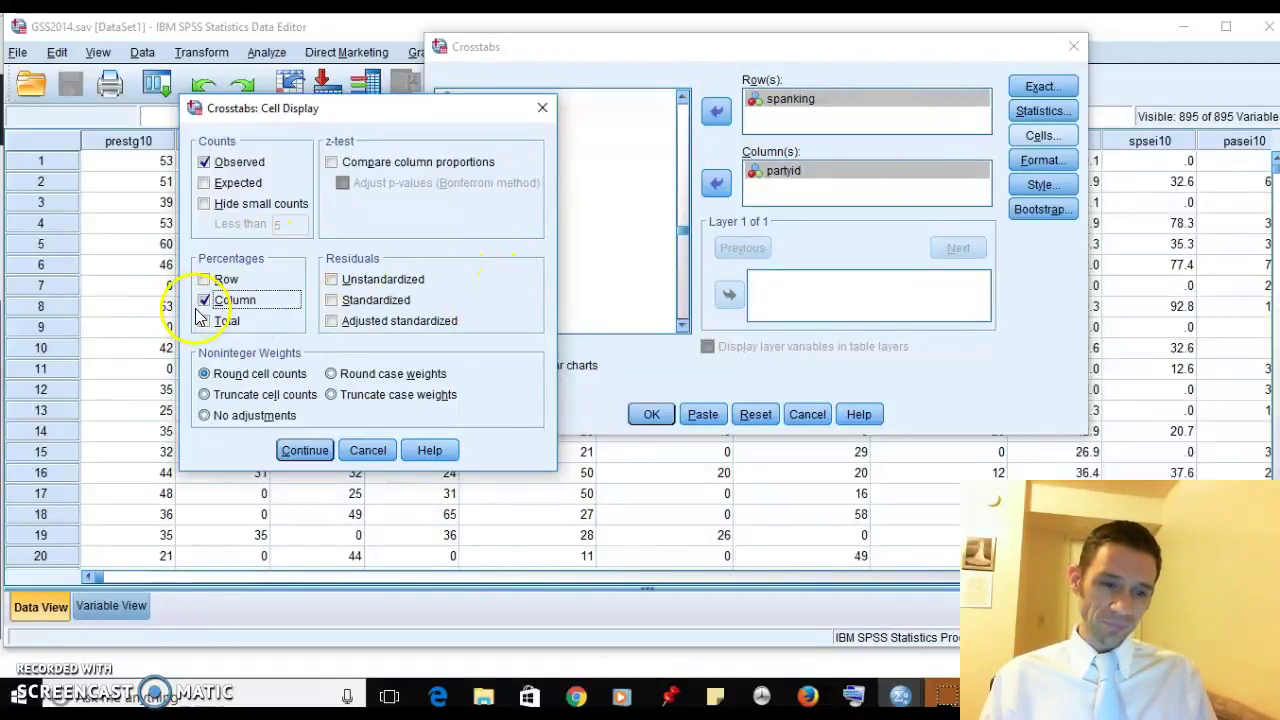
left_click(299, 452)
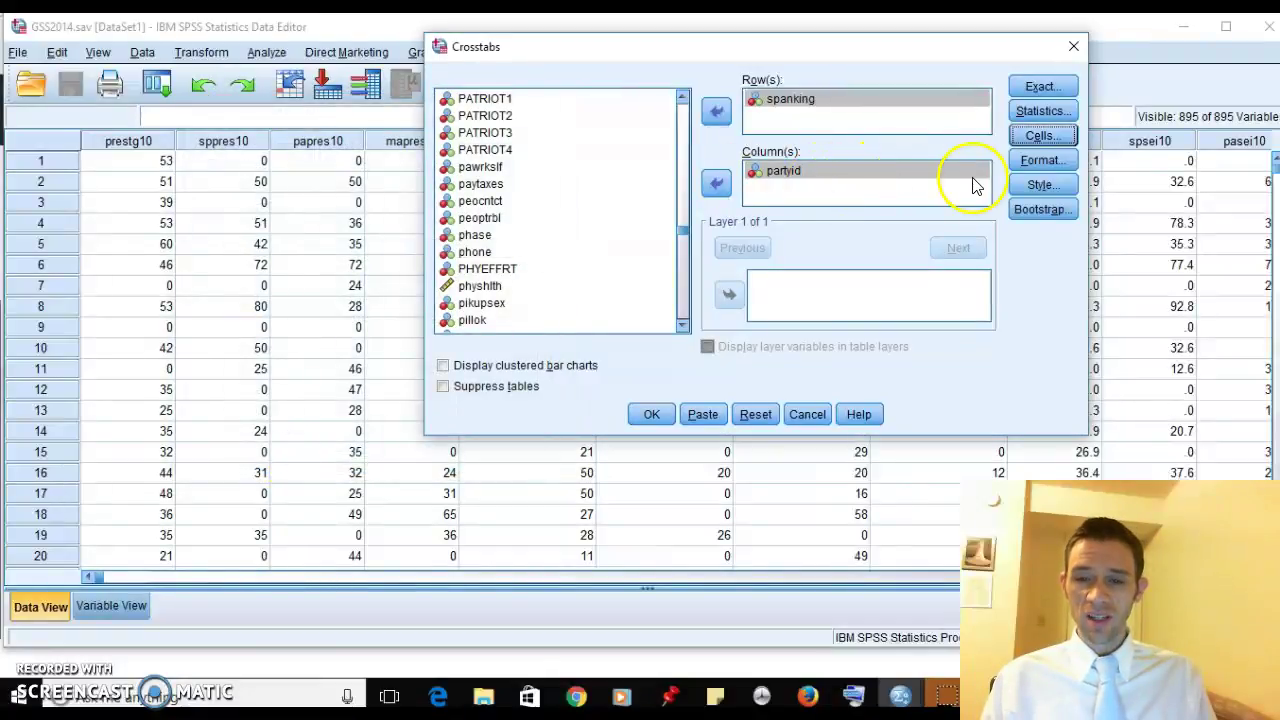
Review the statistics choices and run the spanking by partyid crosstabs
left_click(1043, 110)
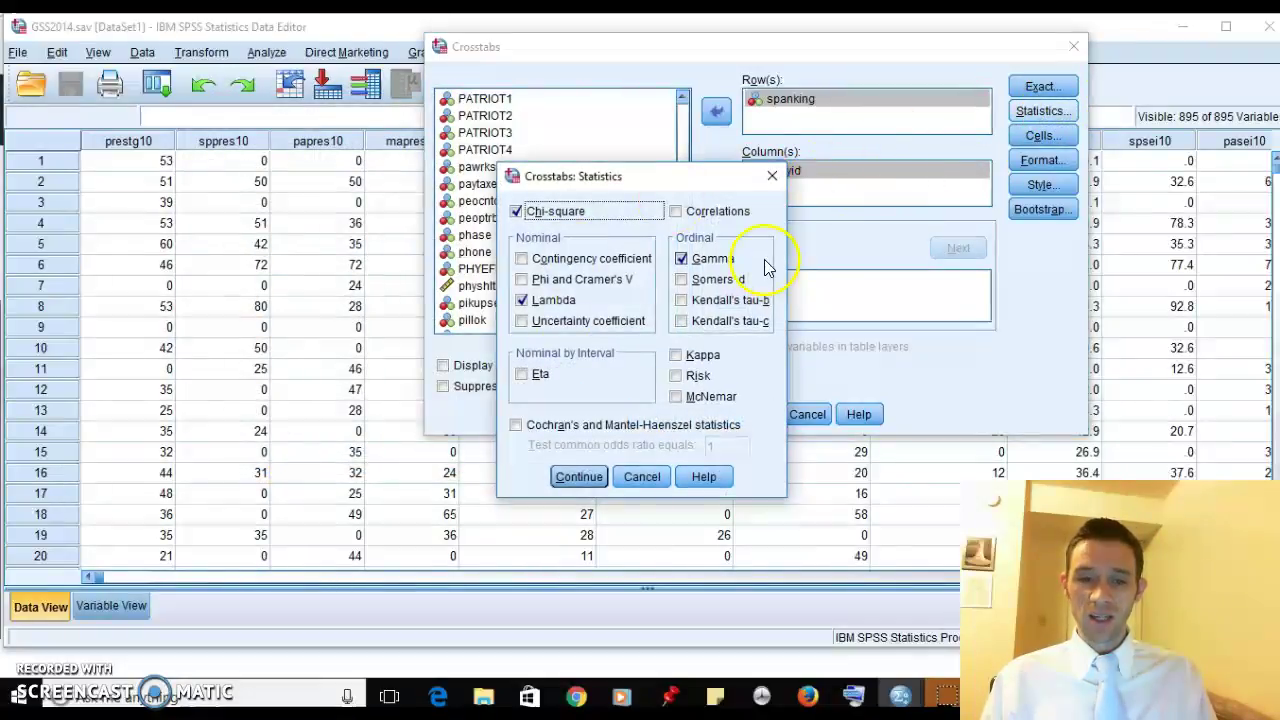
left_click(579, 477)
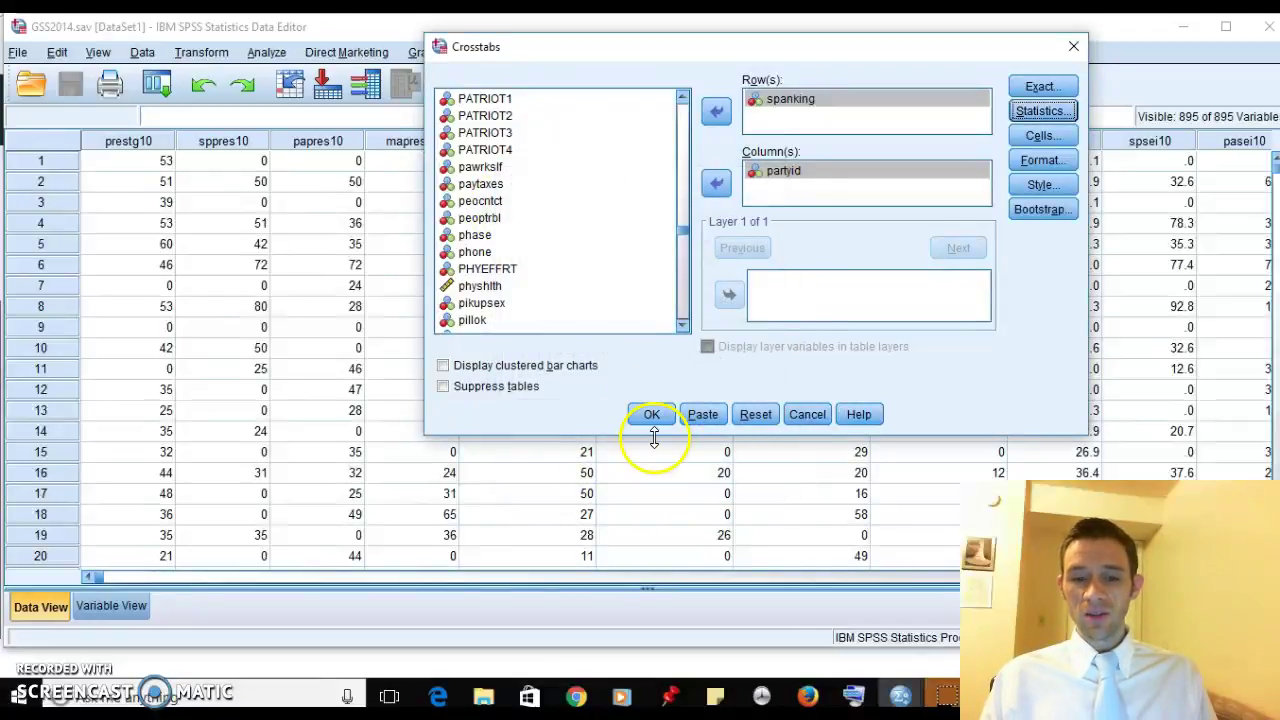
left_click(651, 416)
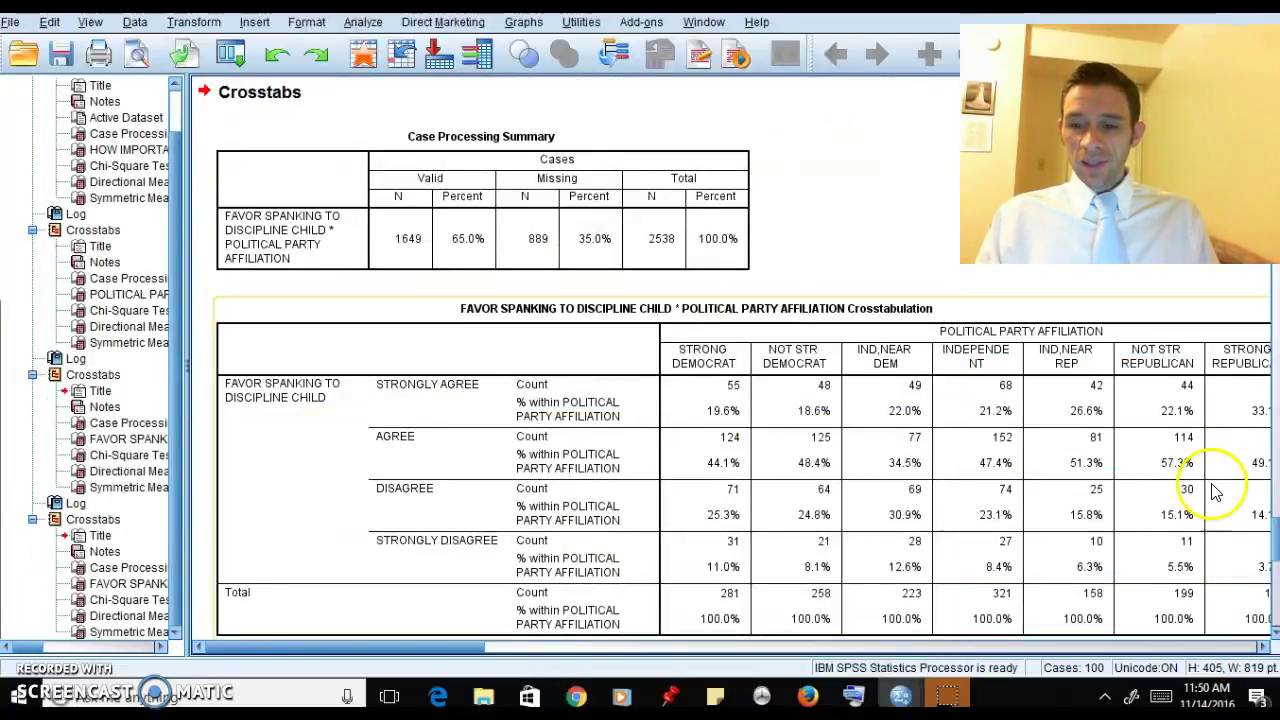
scroll(1272, 535, "down", 1)
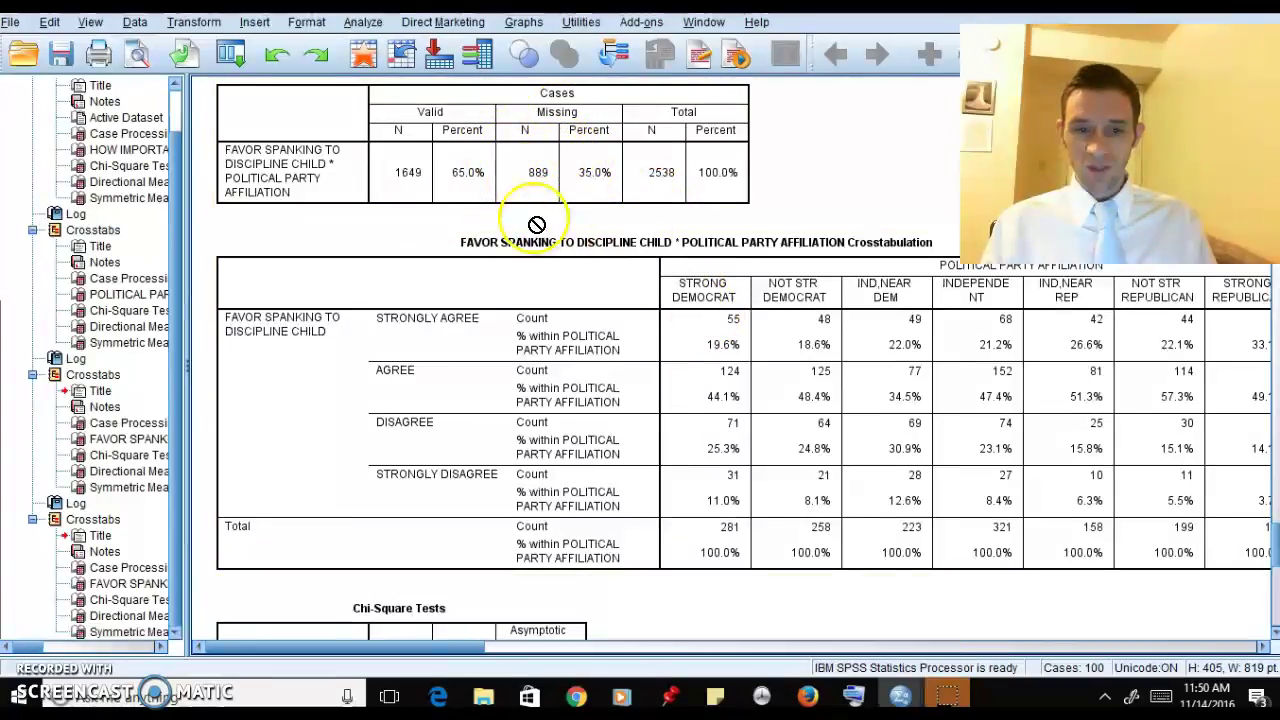
left_click(585, 170)
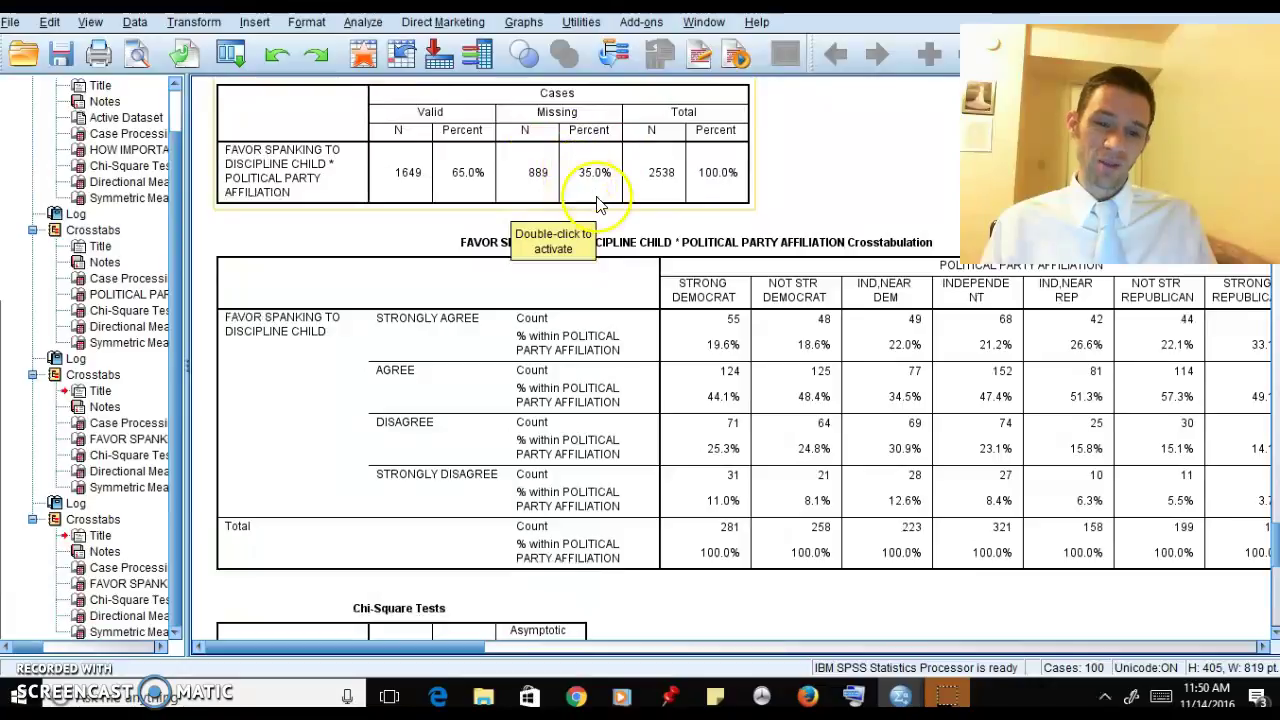
left_click(430, 259)
double_click(432, 259)
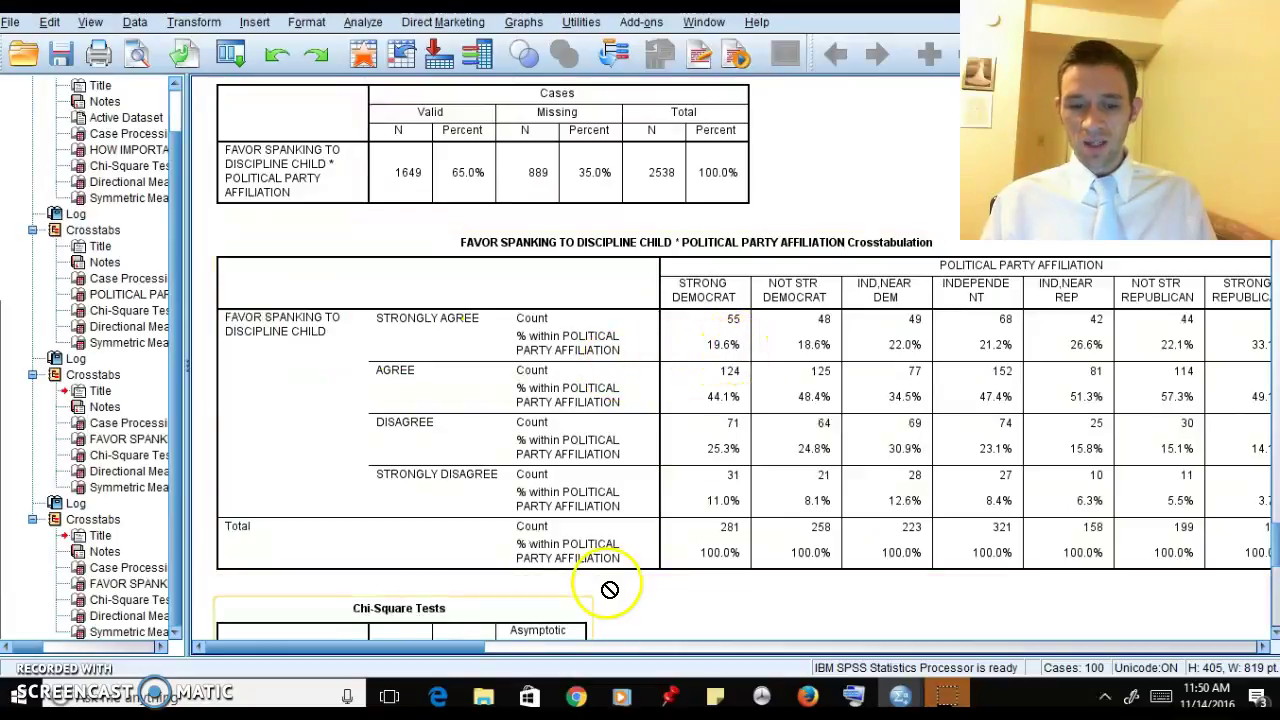
left_click_drag(424, 648, 562, 651)
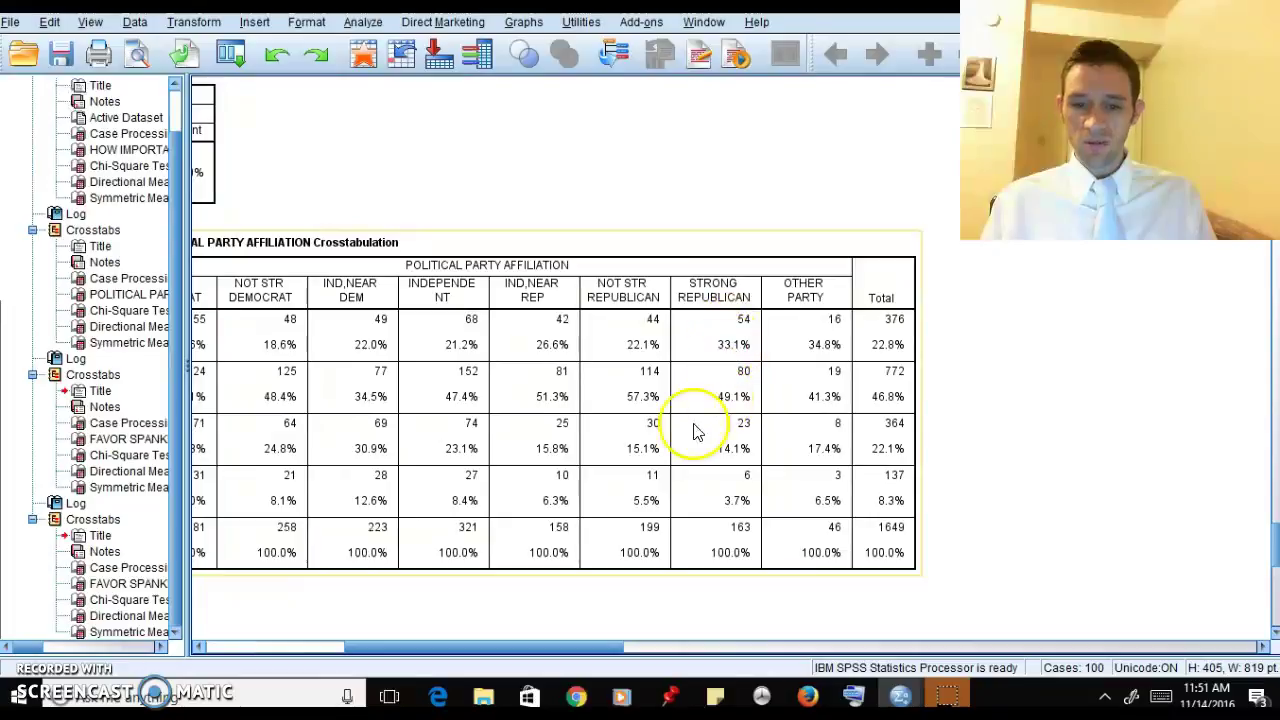
left_click_drag(559, 644, 503, 647)
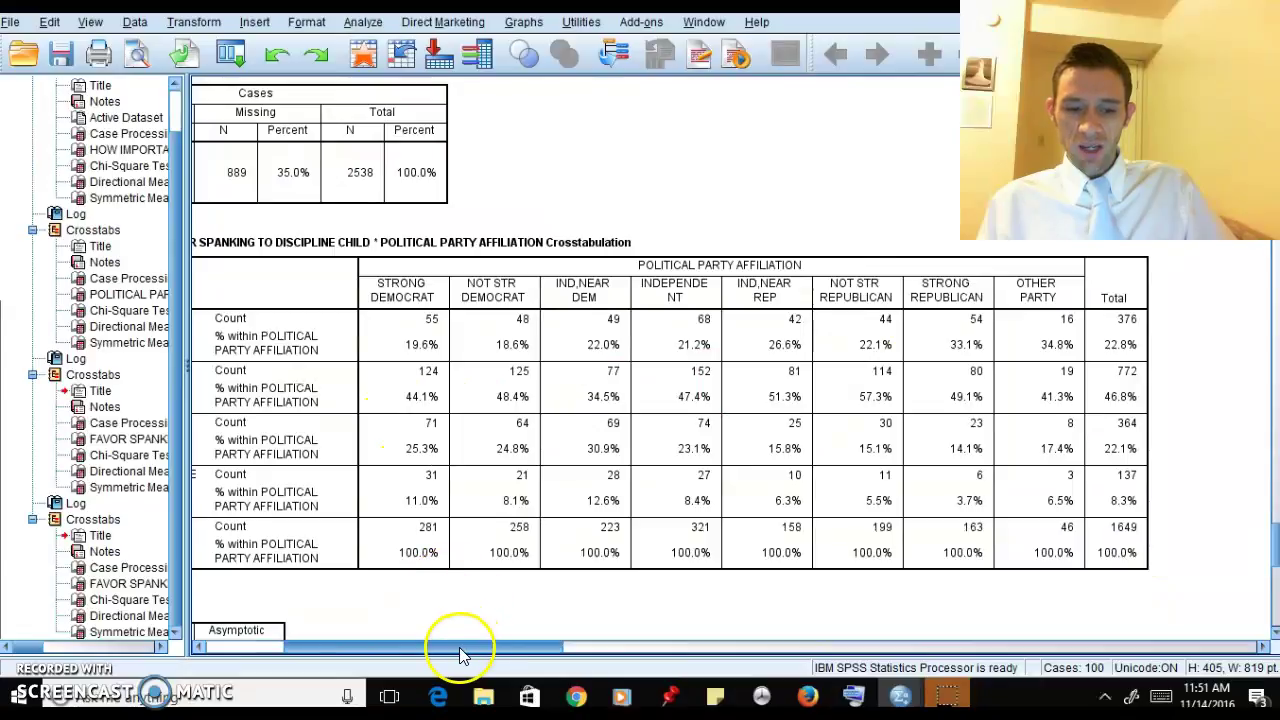
left_click_drag(457, 646, 519, 655)
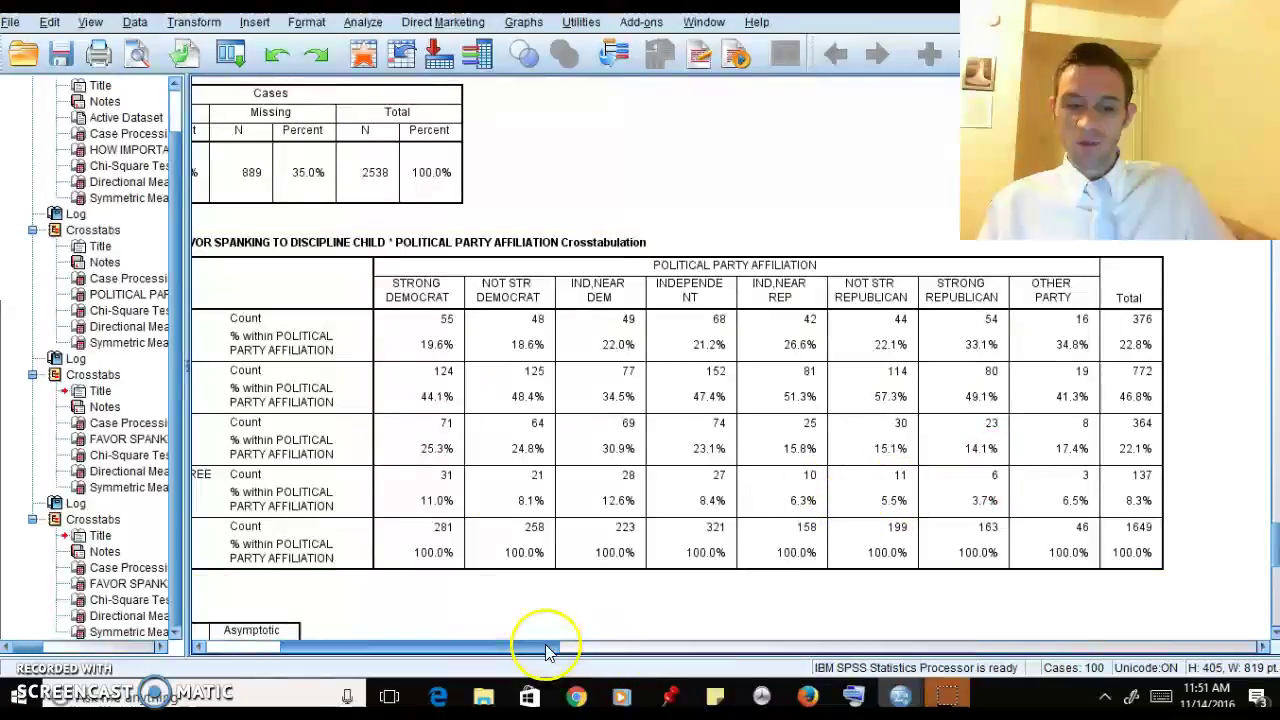
left_click_drag(545, 648, 510, 650)
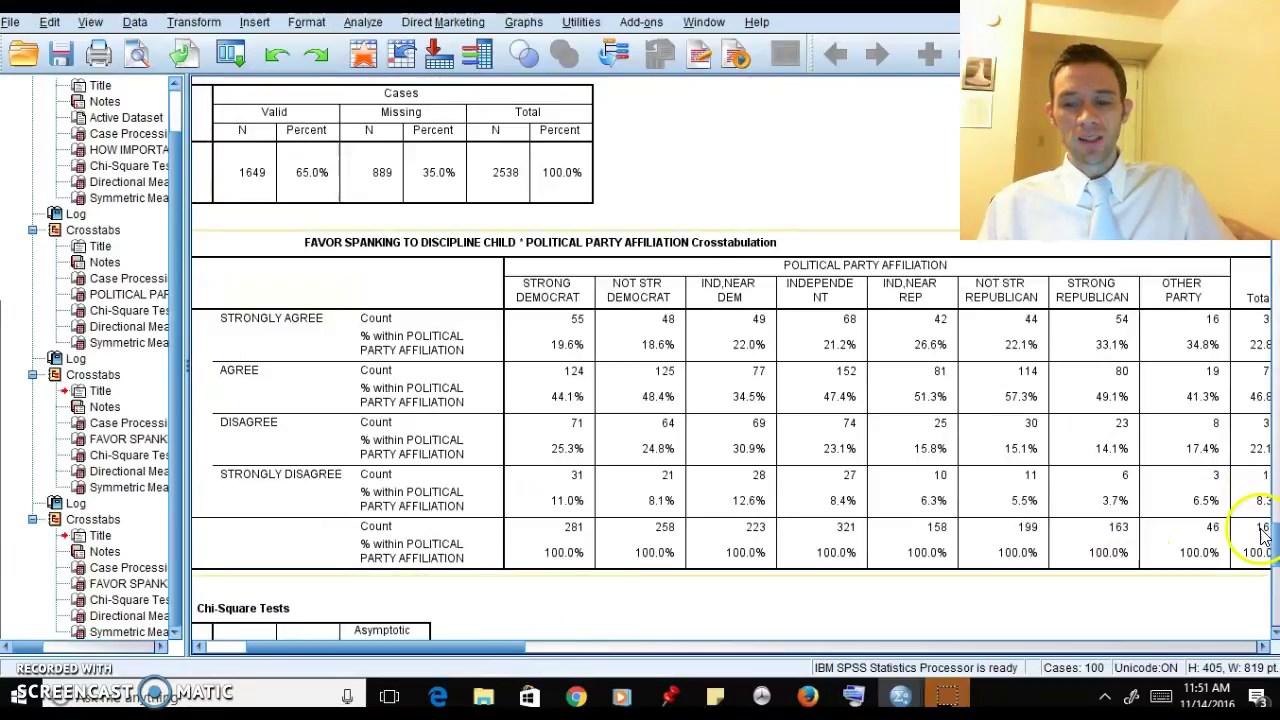
scroll(1273, 537, "down", 10)
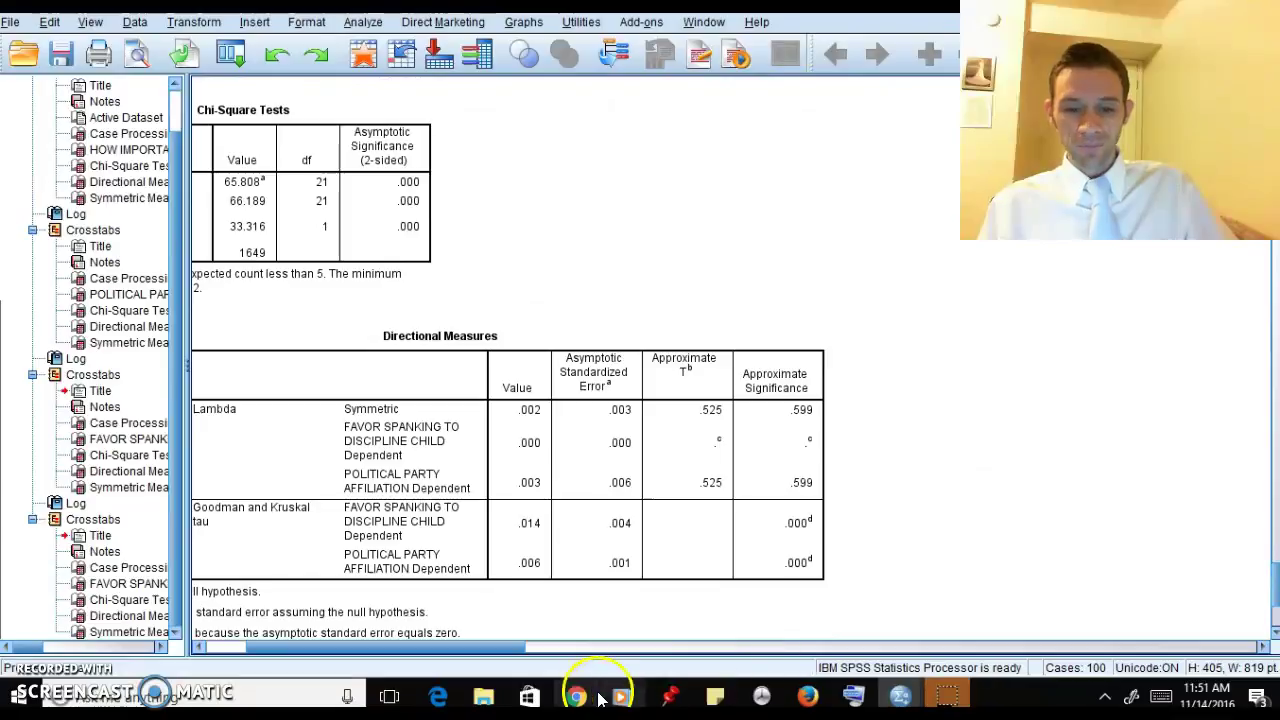
left_click_drag(473, 648, 423, 654)
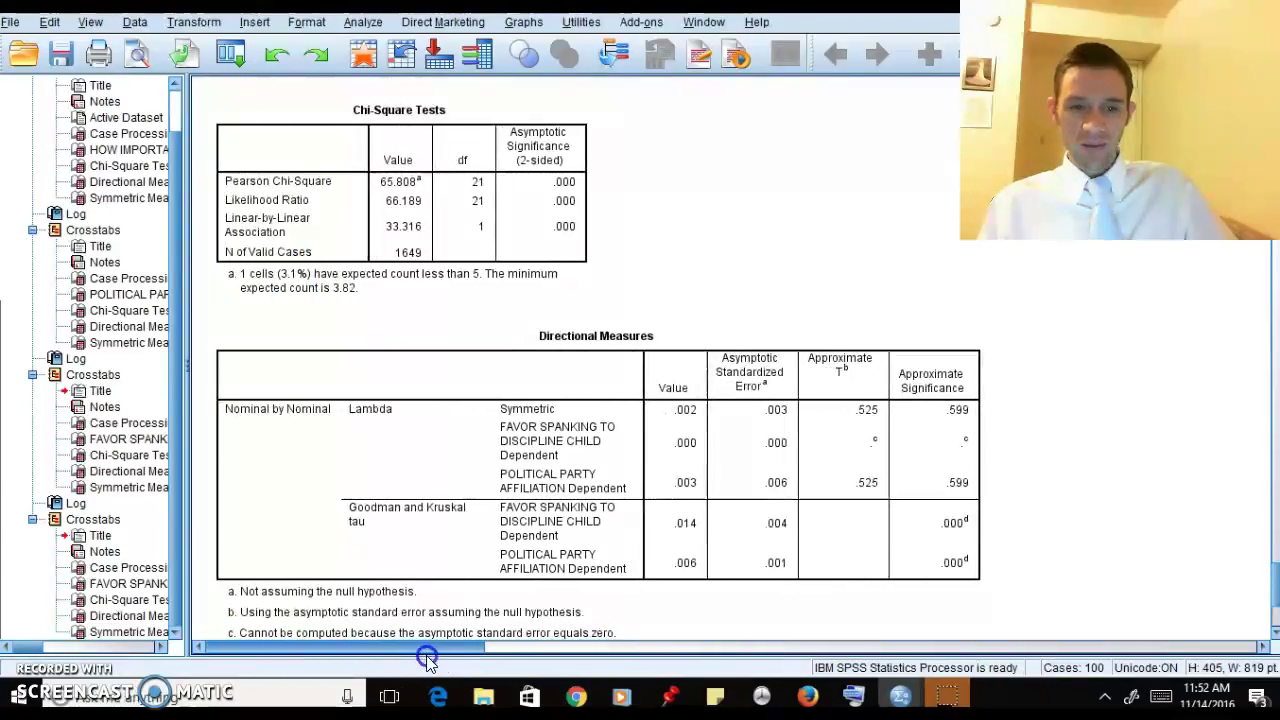
left_click(553, 160)
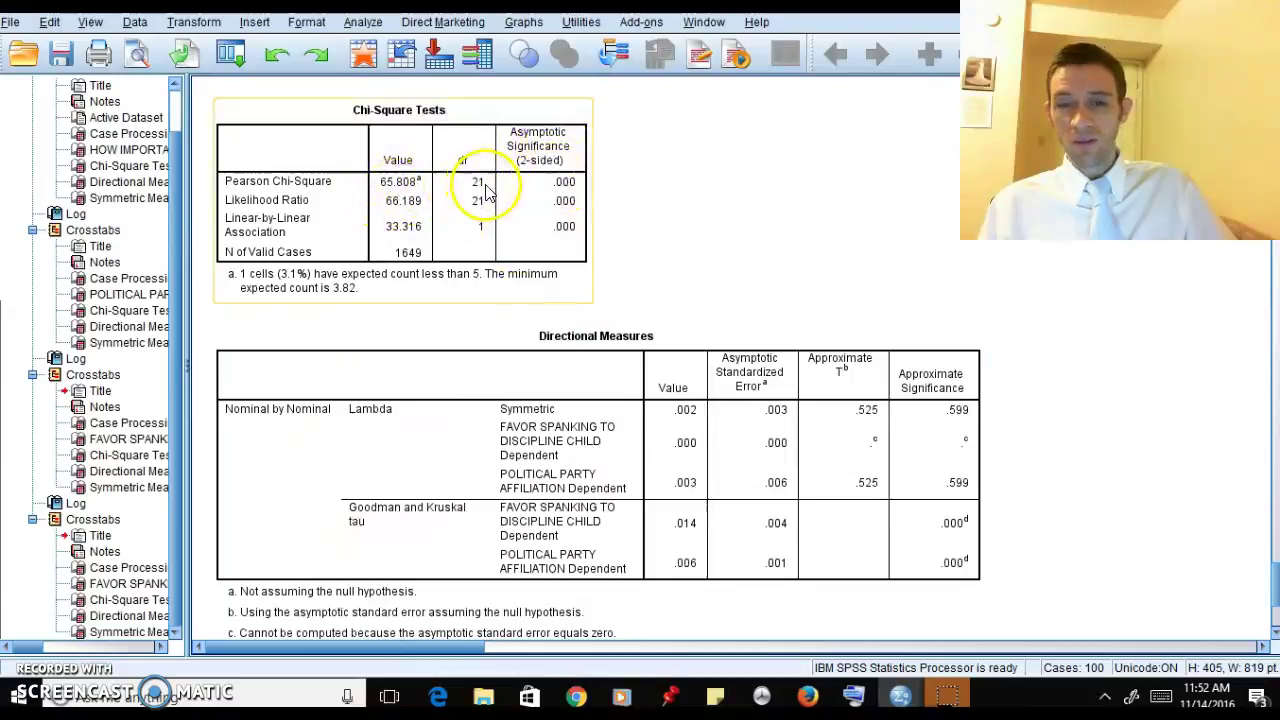
left_click(1274, 523)
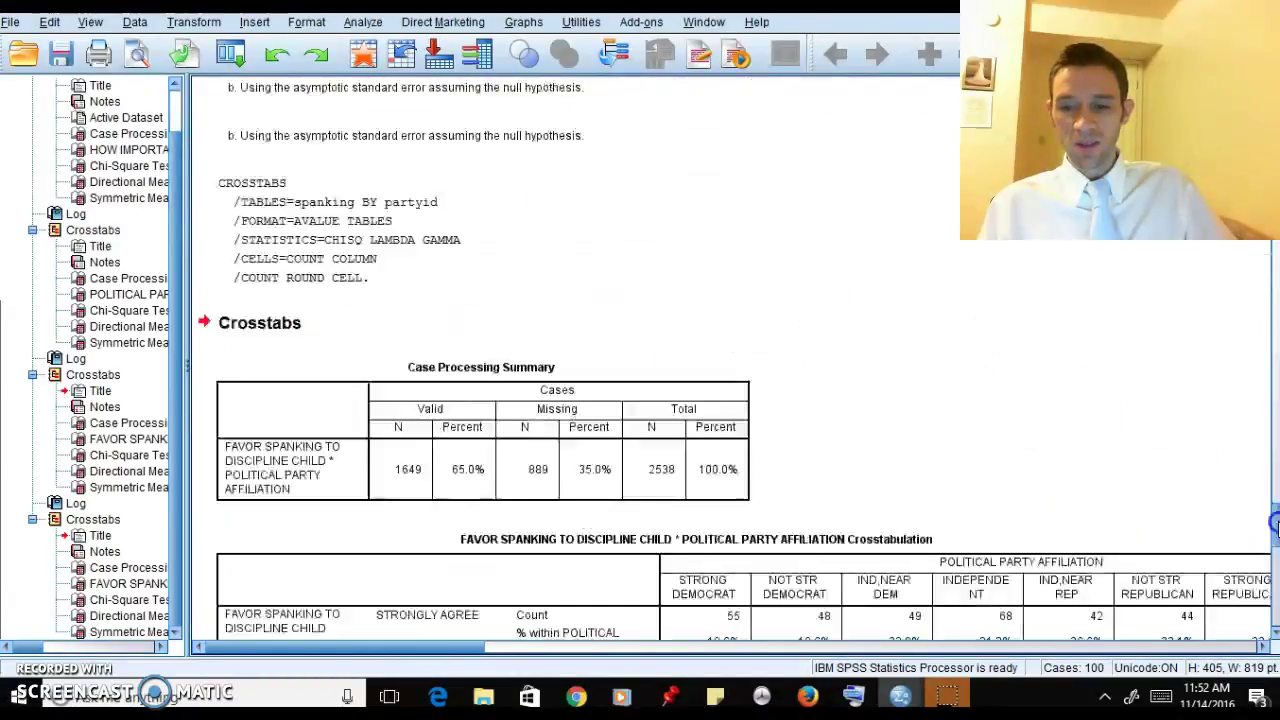
scroll(1274, 523, "down", 5)
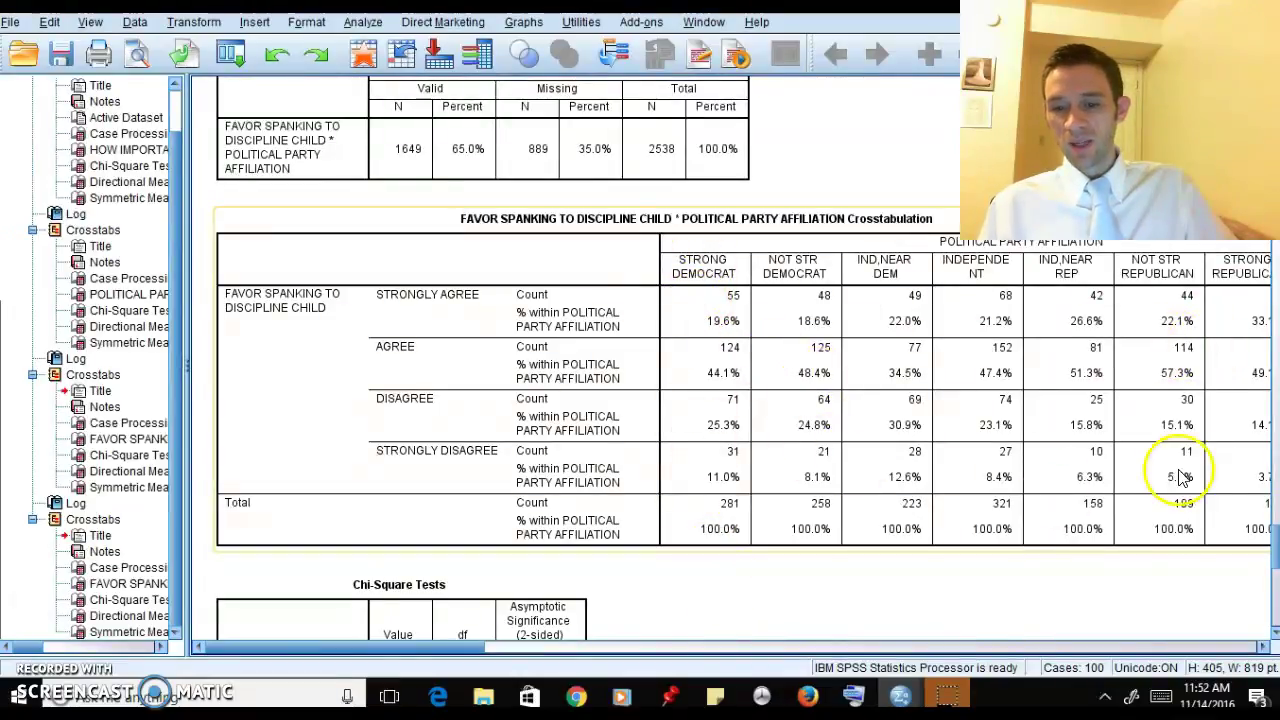
scroll(1274, 560, "down", 4)
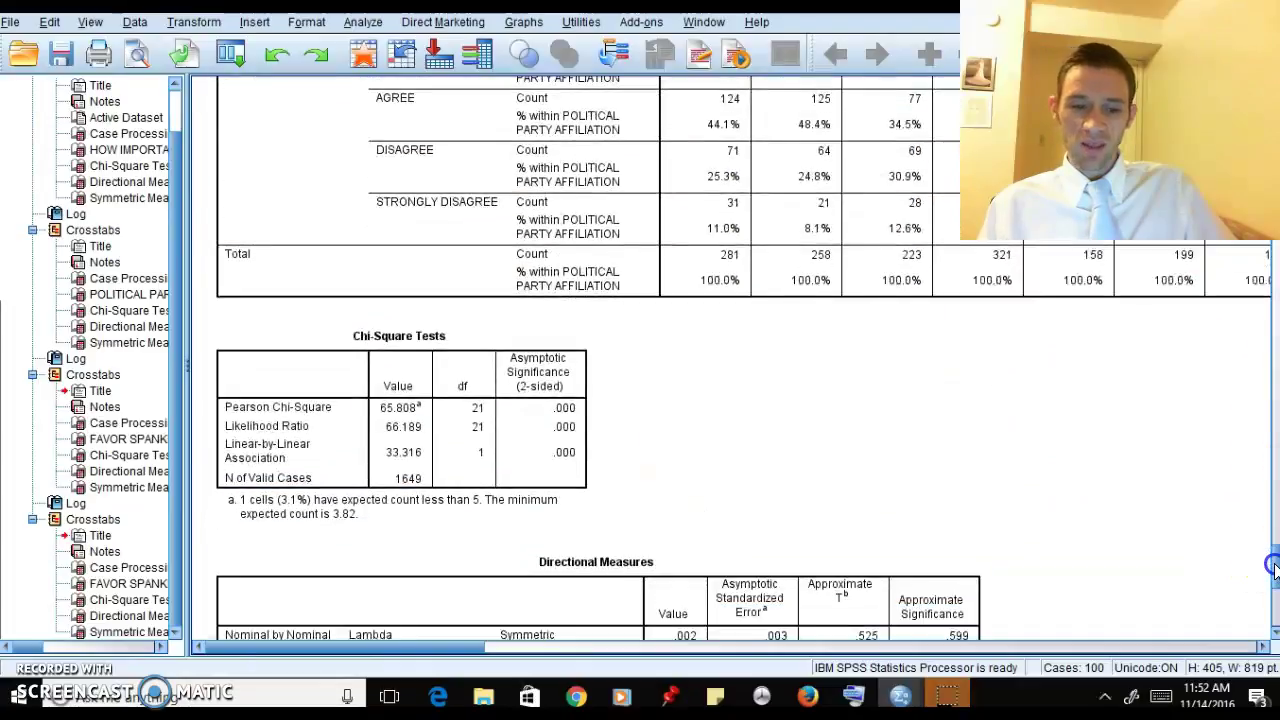
left_click_drag(1274, 565, 1274, 578)
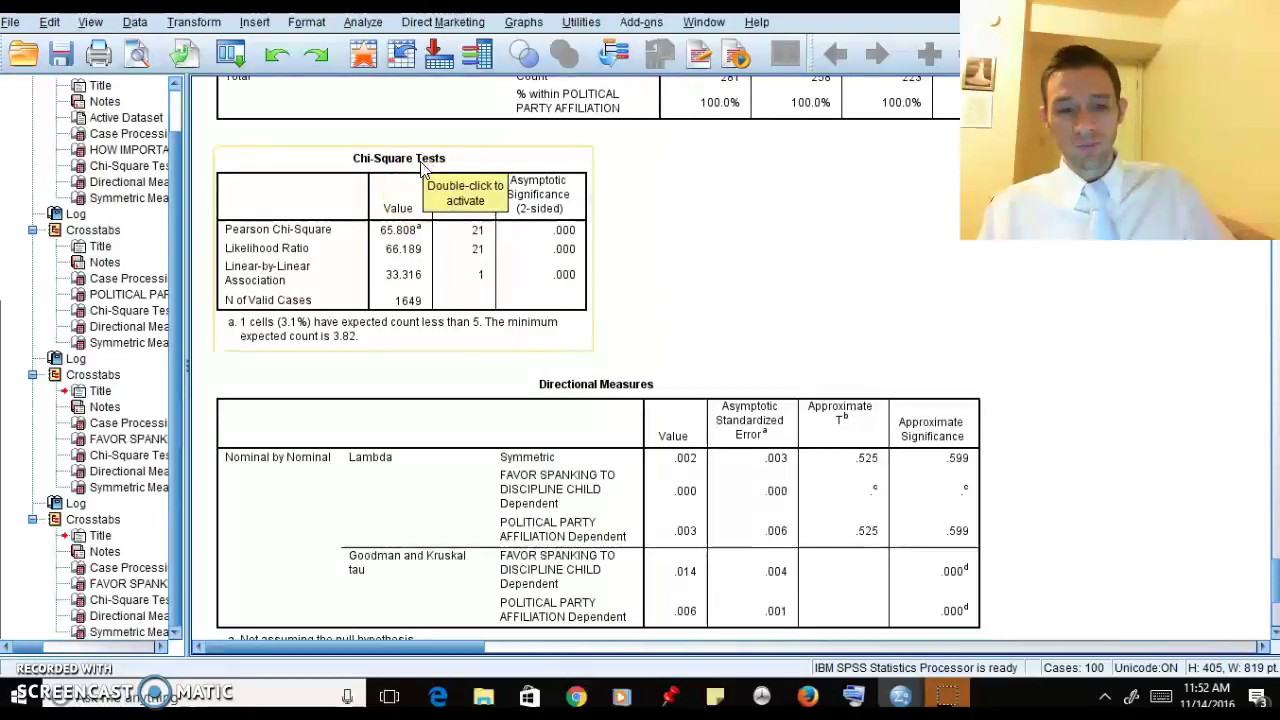
left_click(476, 231)
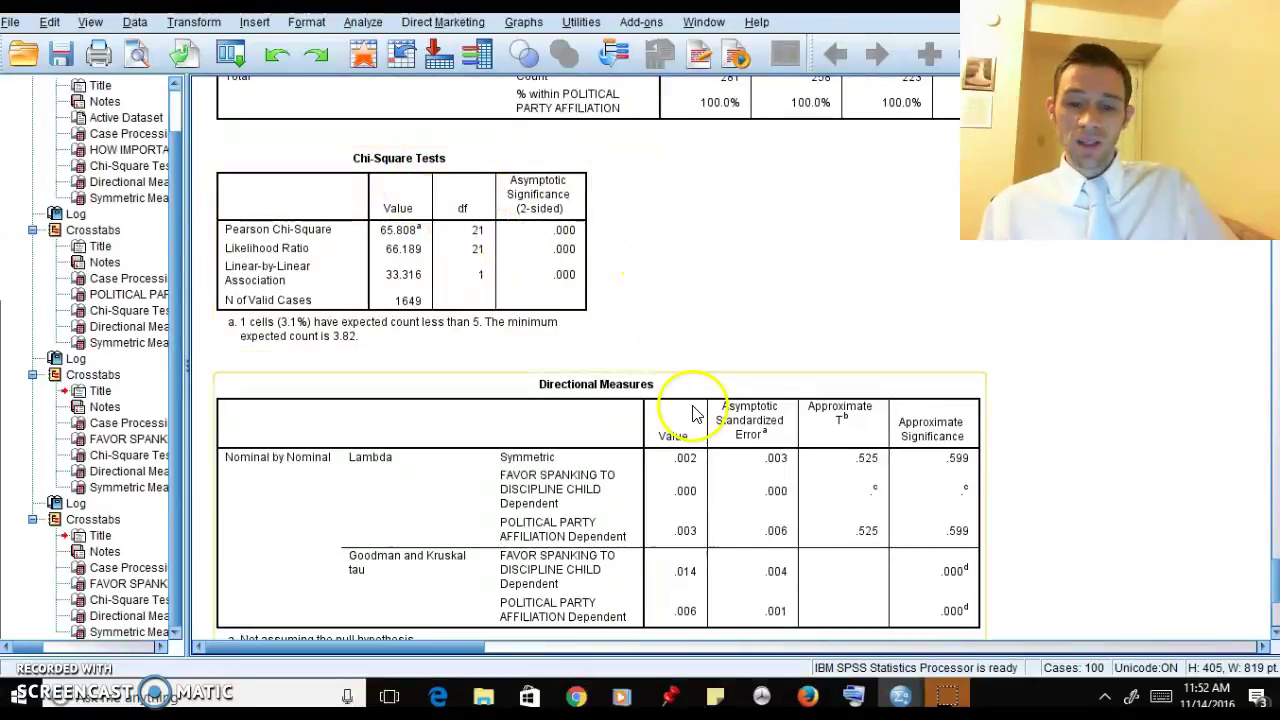
left_click(706, 492)
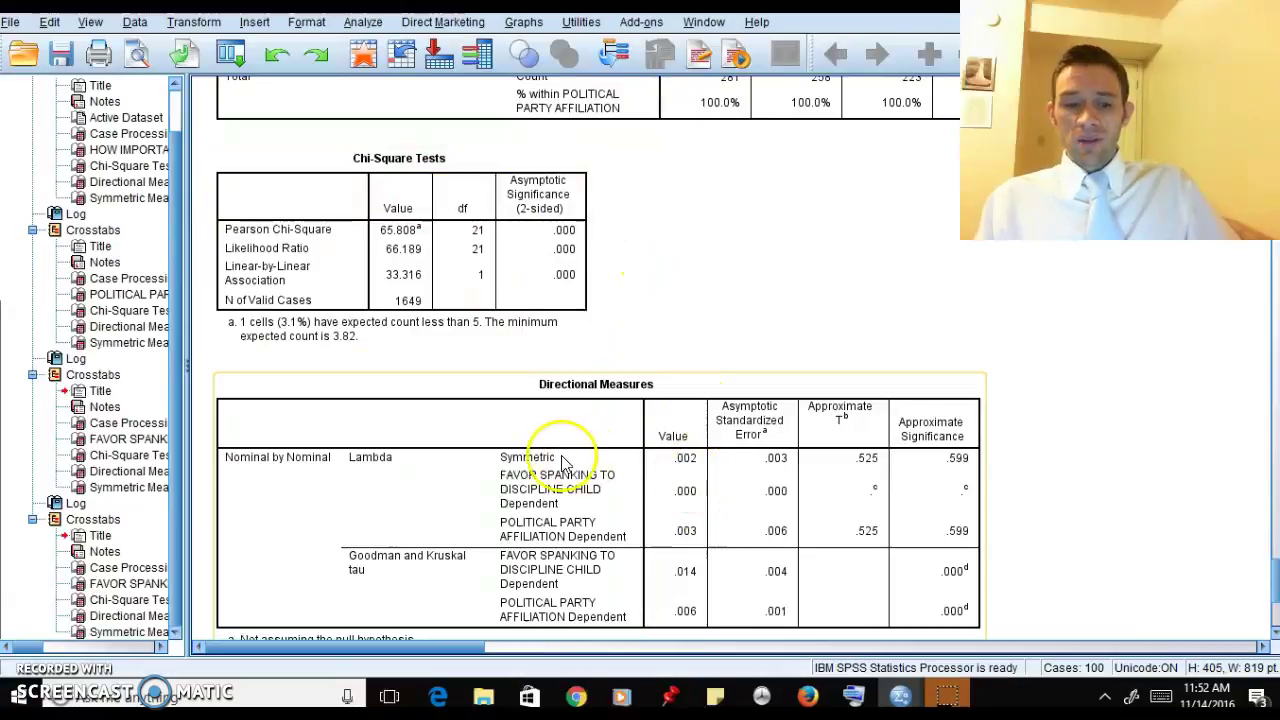
left_click(410, 226)
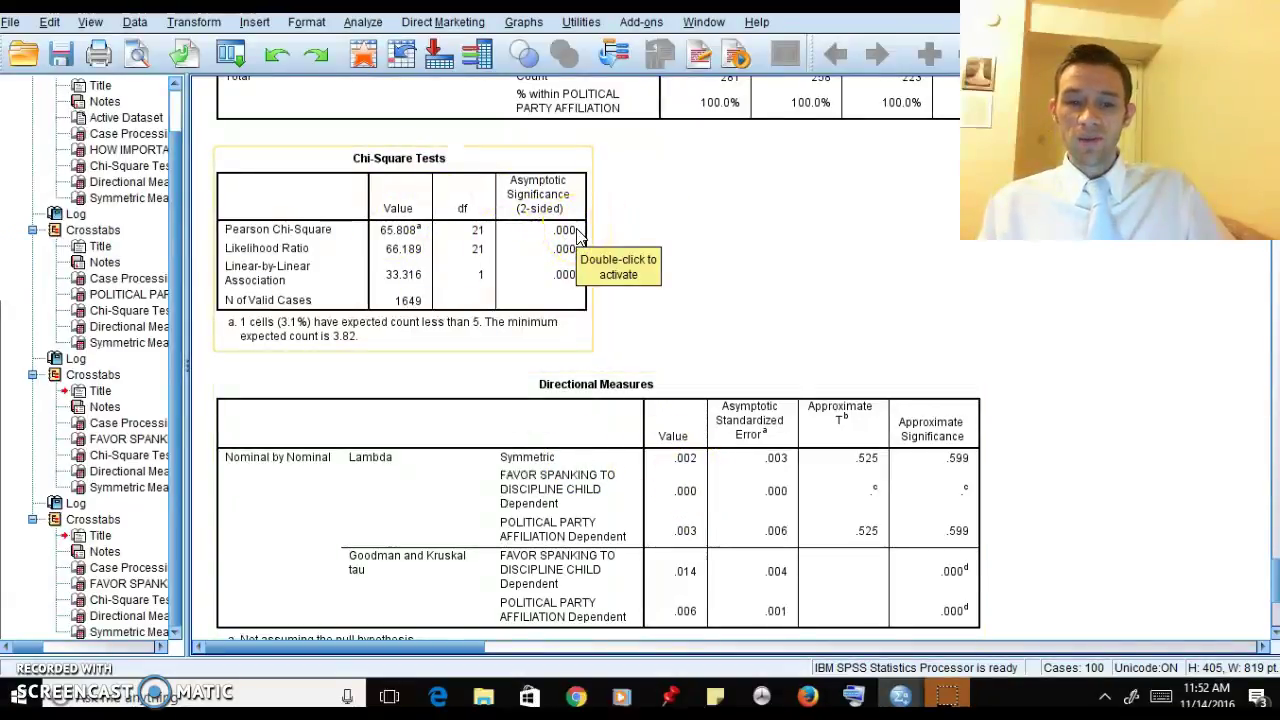
left_click(609, 246)
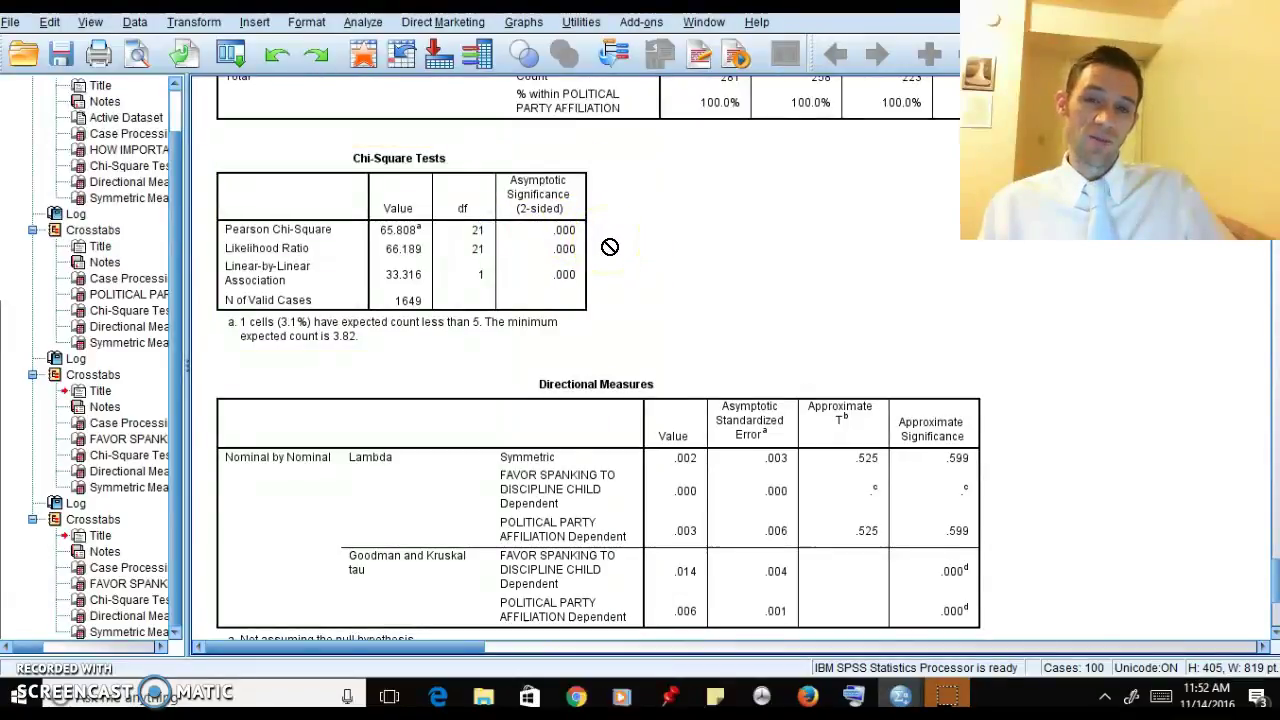
left_click(575, 400)
left_click(1035, 444)
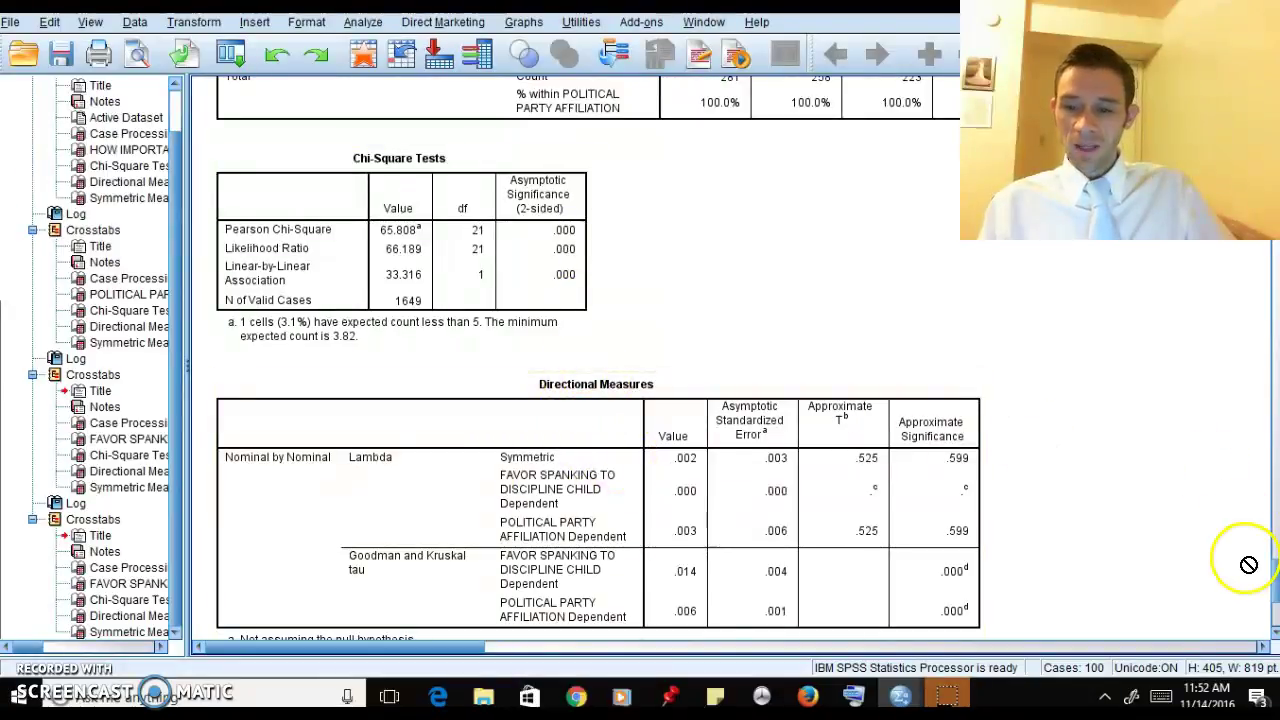
scroll(1273, 575, "down", 2)
Select the Directional Measures table showing lambda and Goodman and Kruskal tau (.014)
left_click(752, 388)
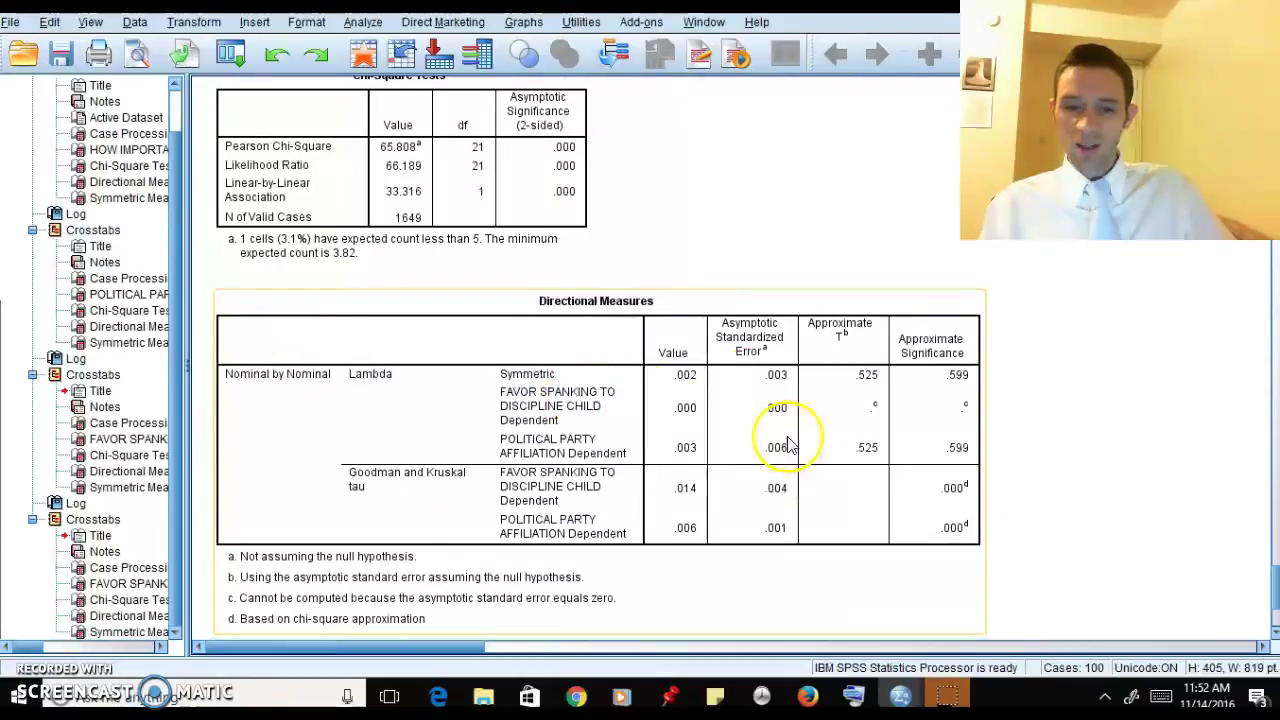
left_click(1040, 478)
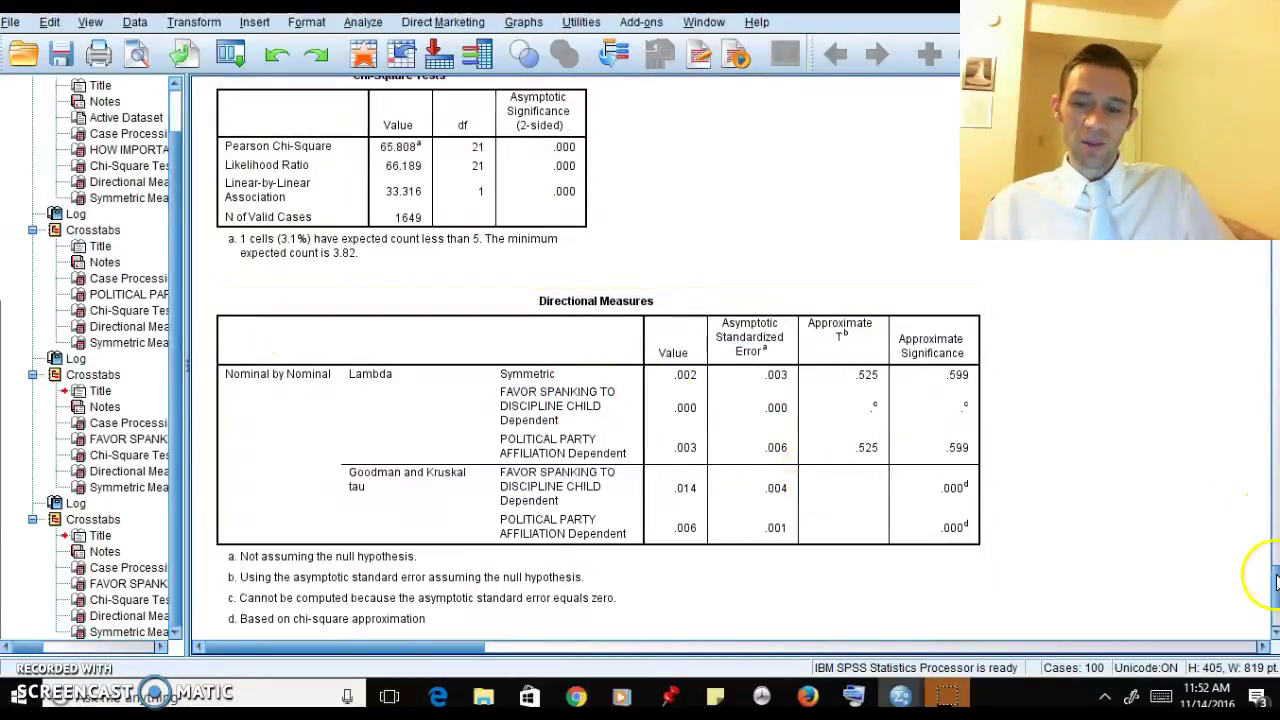
scroll(1275, 580, "down", 3)
left_click(908, 414)
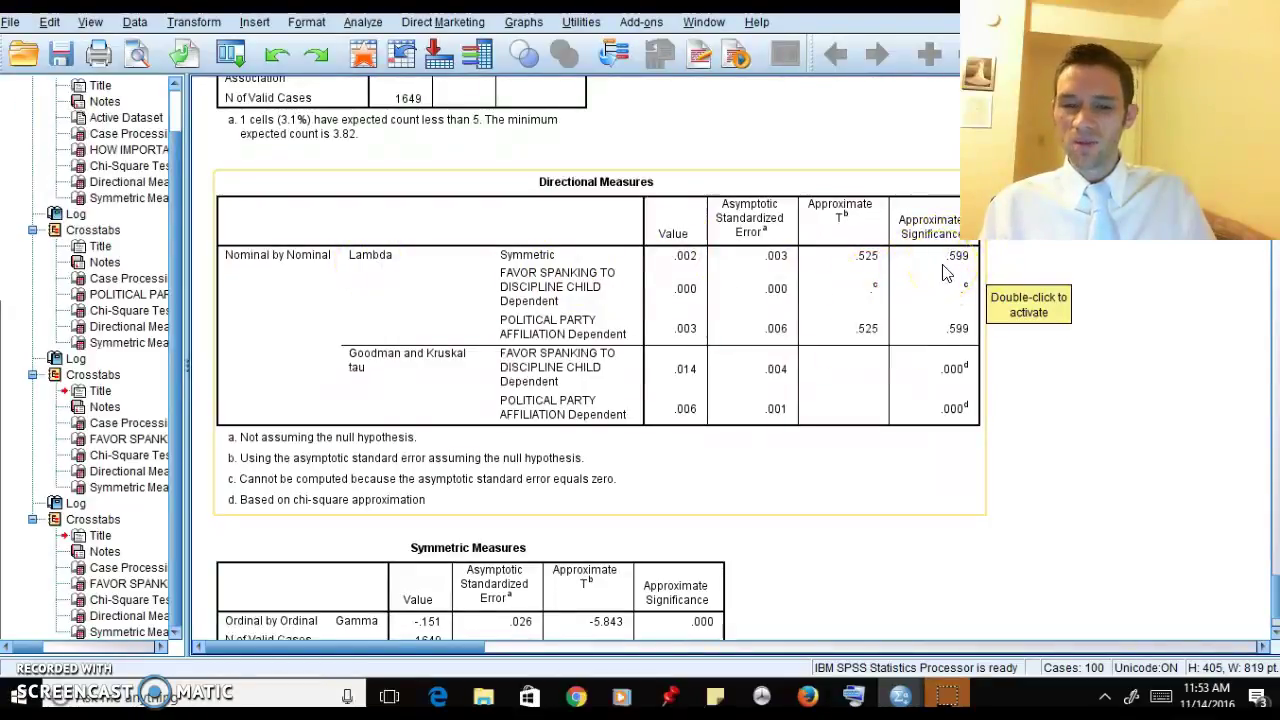
Bring Symmetric Measures into view and select the gamma value (-.151)
left_click(1273, 597)
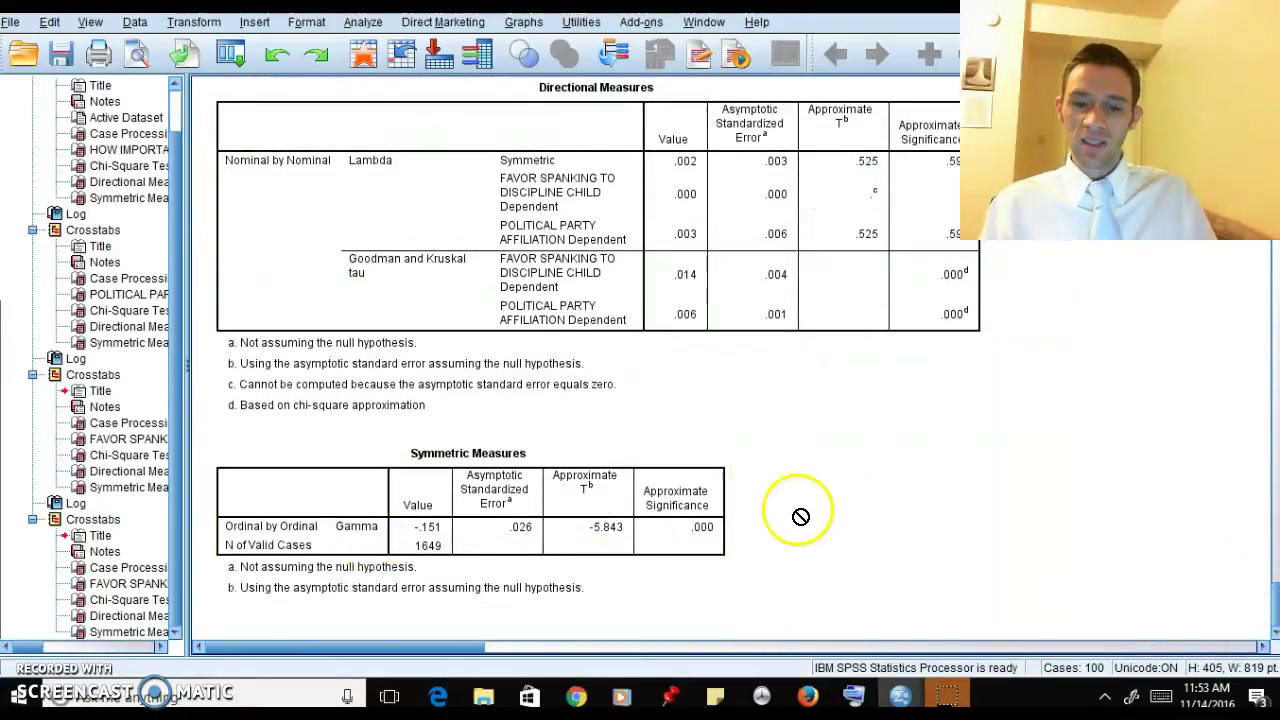
left_click(716, 535)
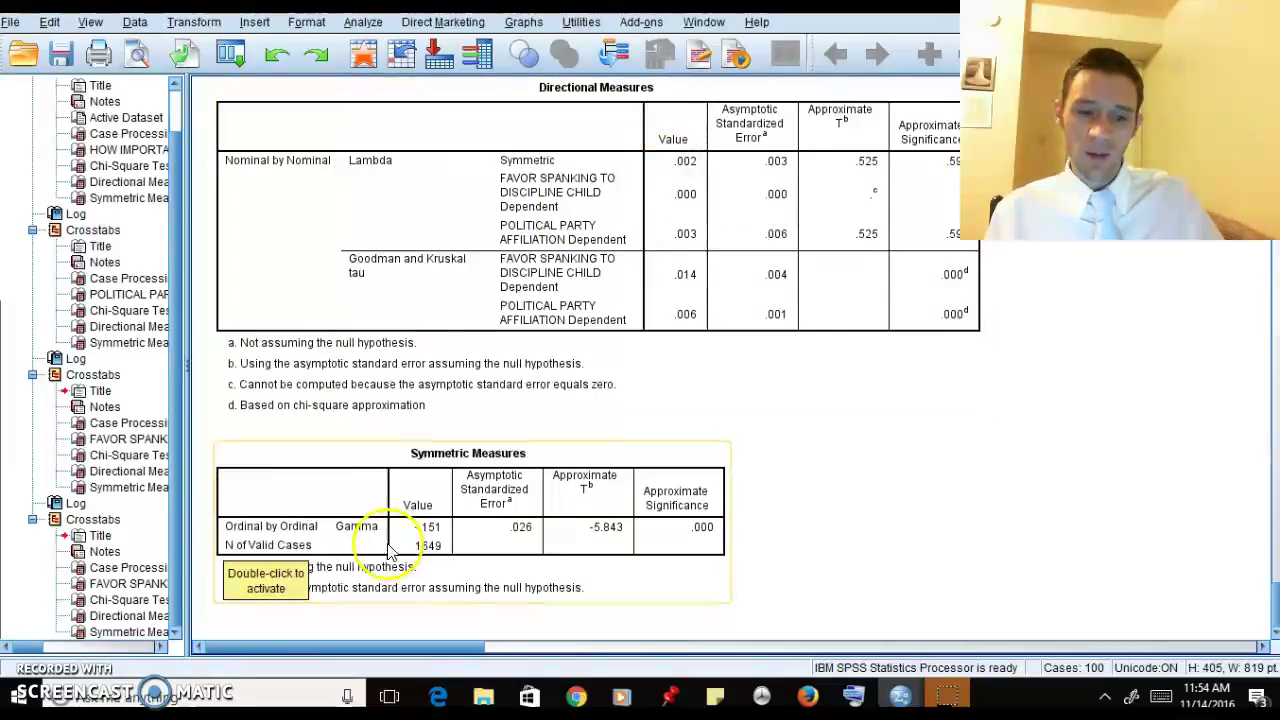
left_click(424, 535)
left_click(436, 548)
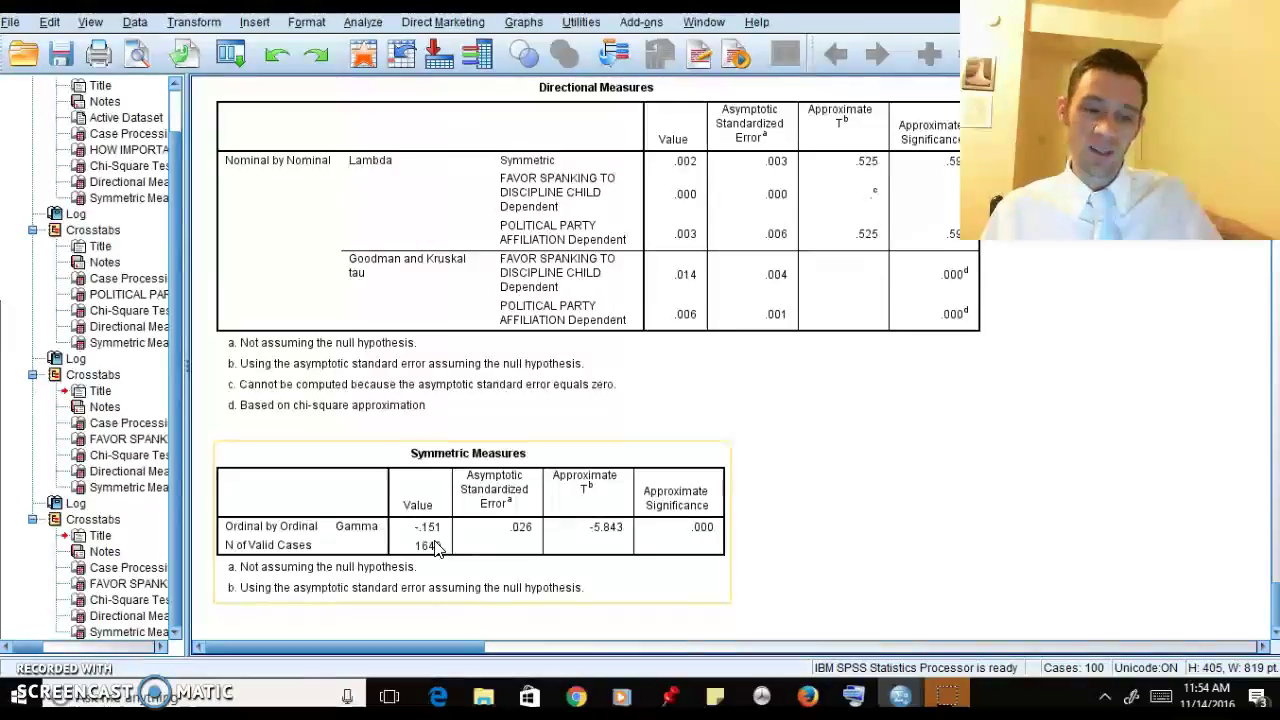
Return to and select the spanking by party affiliation crosstabulation table
left_click(1181, 684)
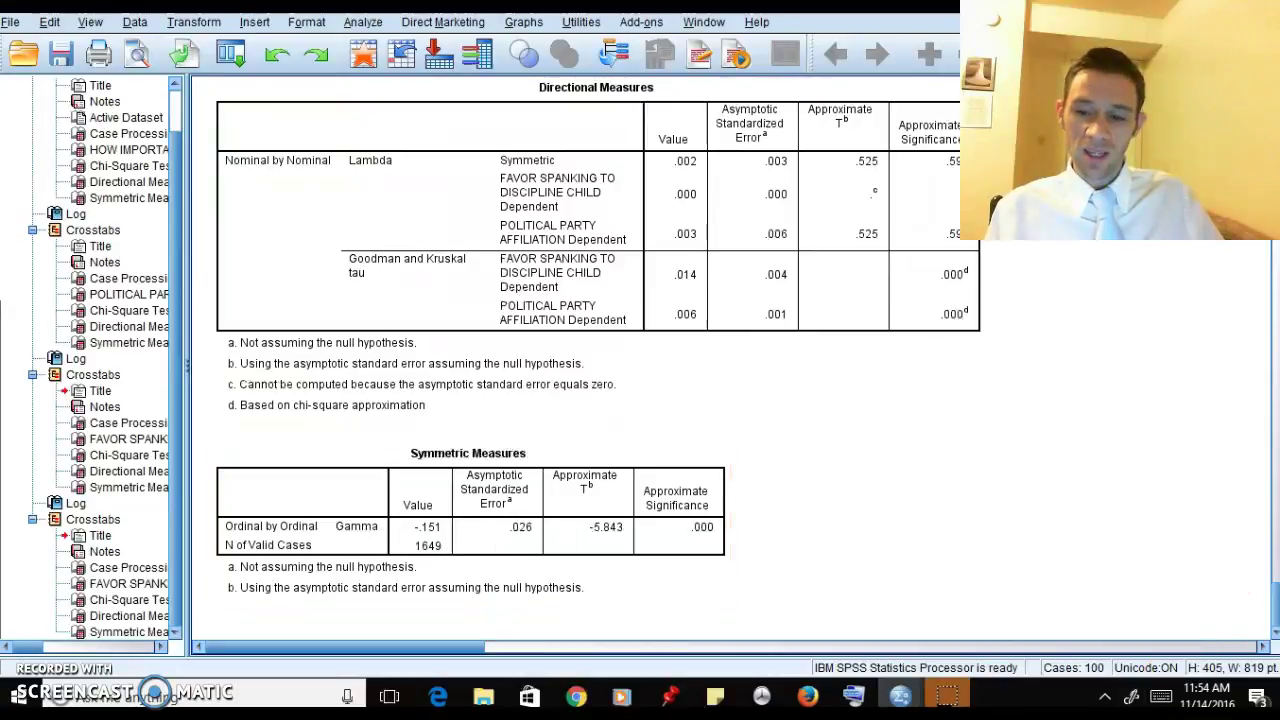
left_click_drag(1275, 608, 1275, 552)
left_click(1130, 490)
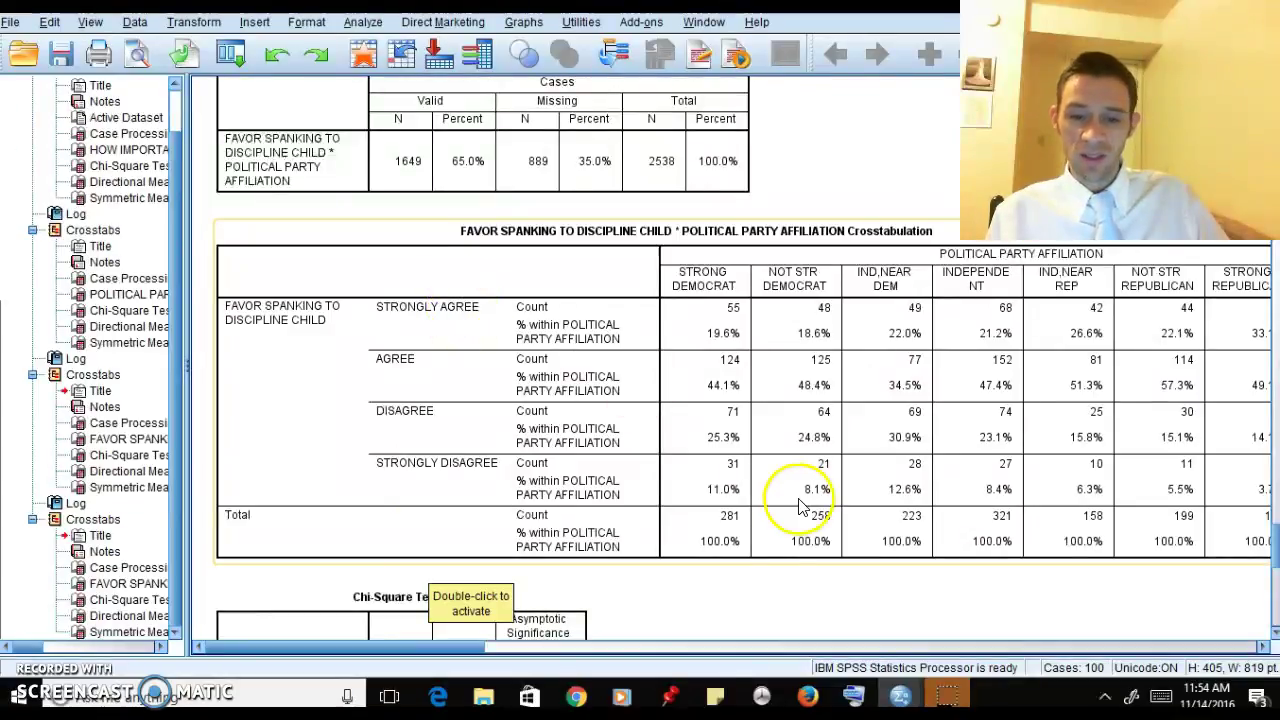
left_click_drag(457, 650, 518, 648)
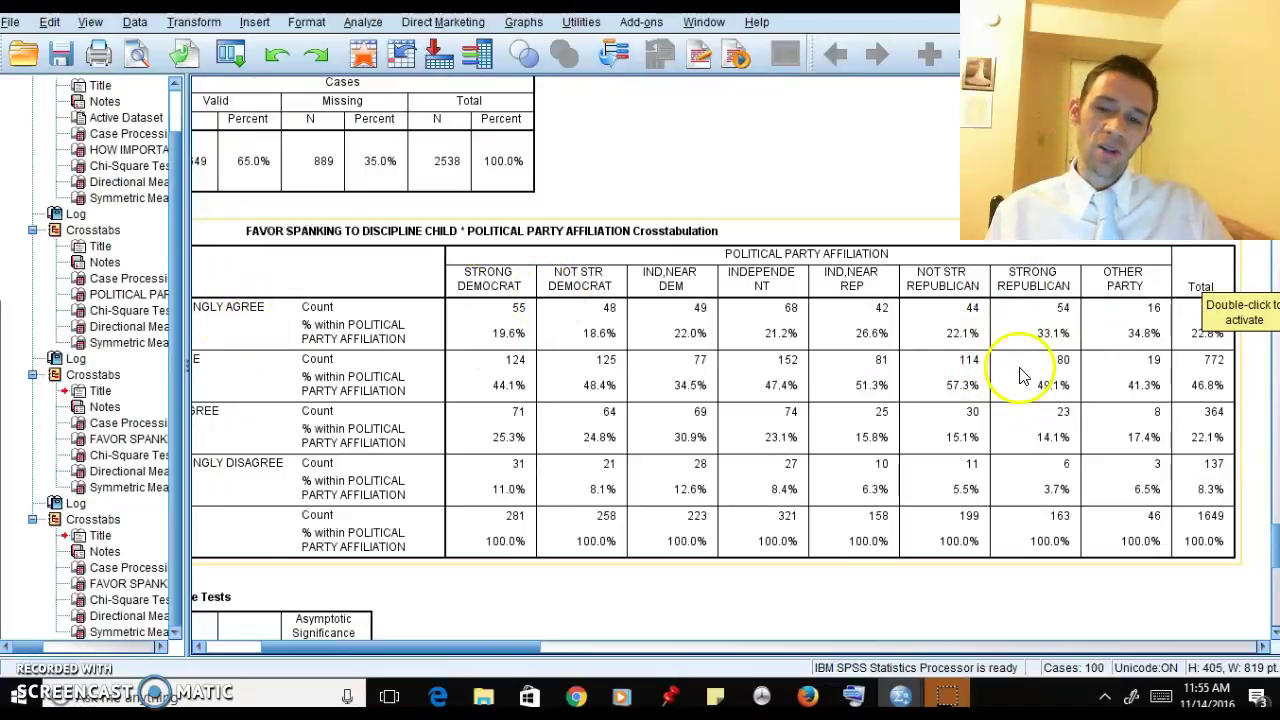
left_click_drag(1274, 538, 1274, 580)
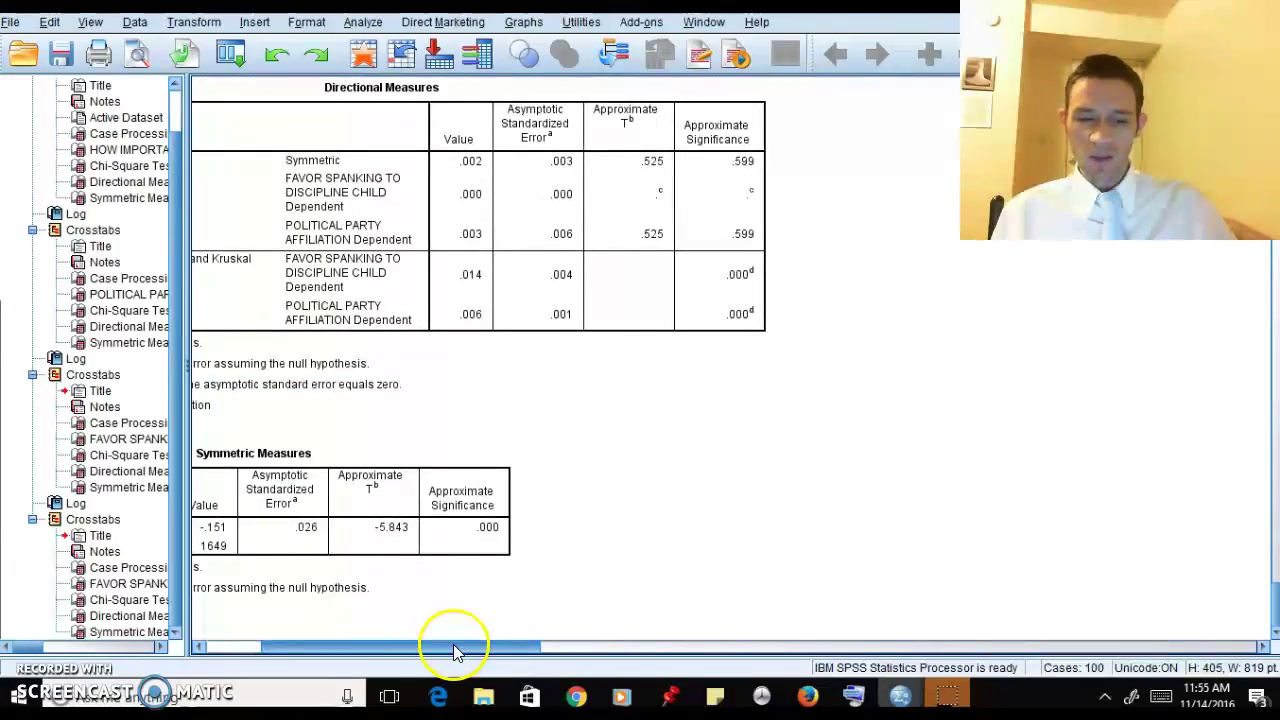
left_click_drag(450, 648, 396, 664)
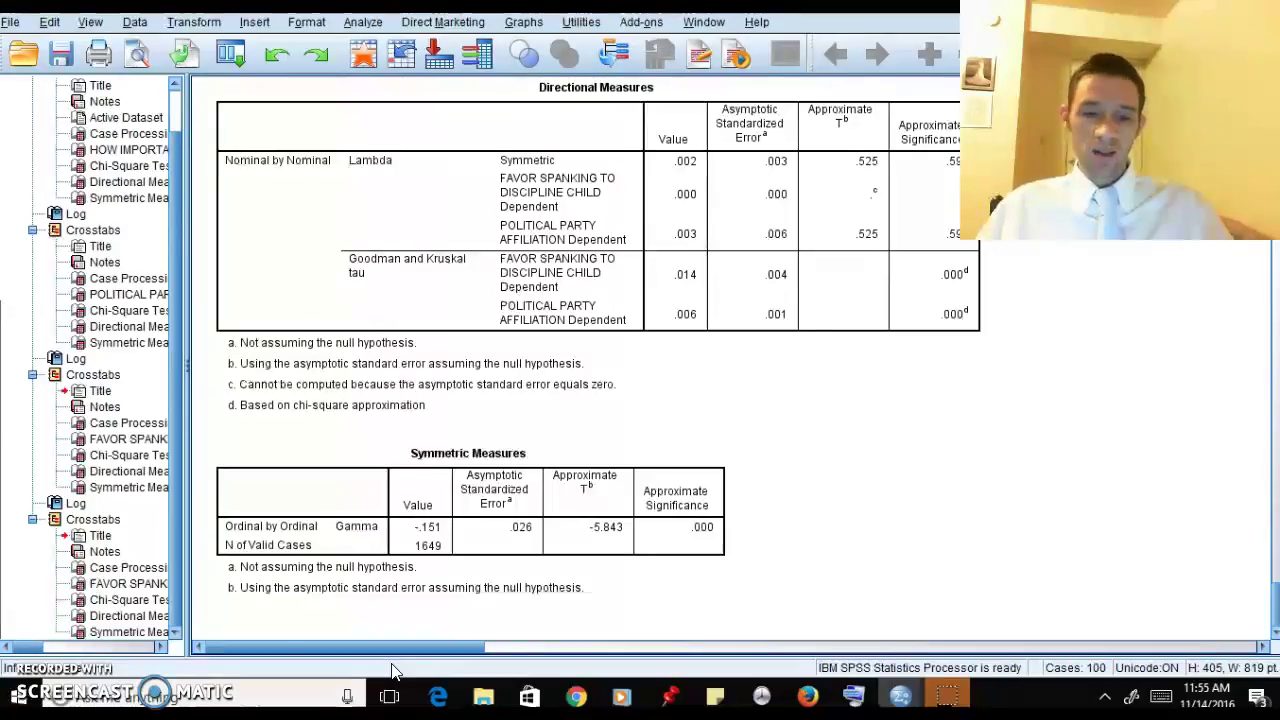
left_click(255, 706)
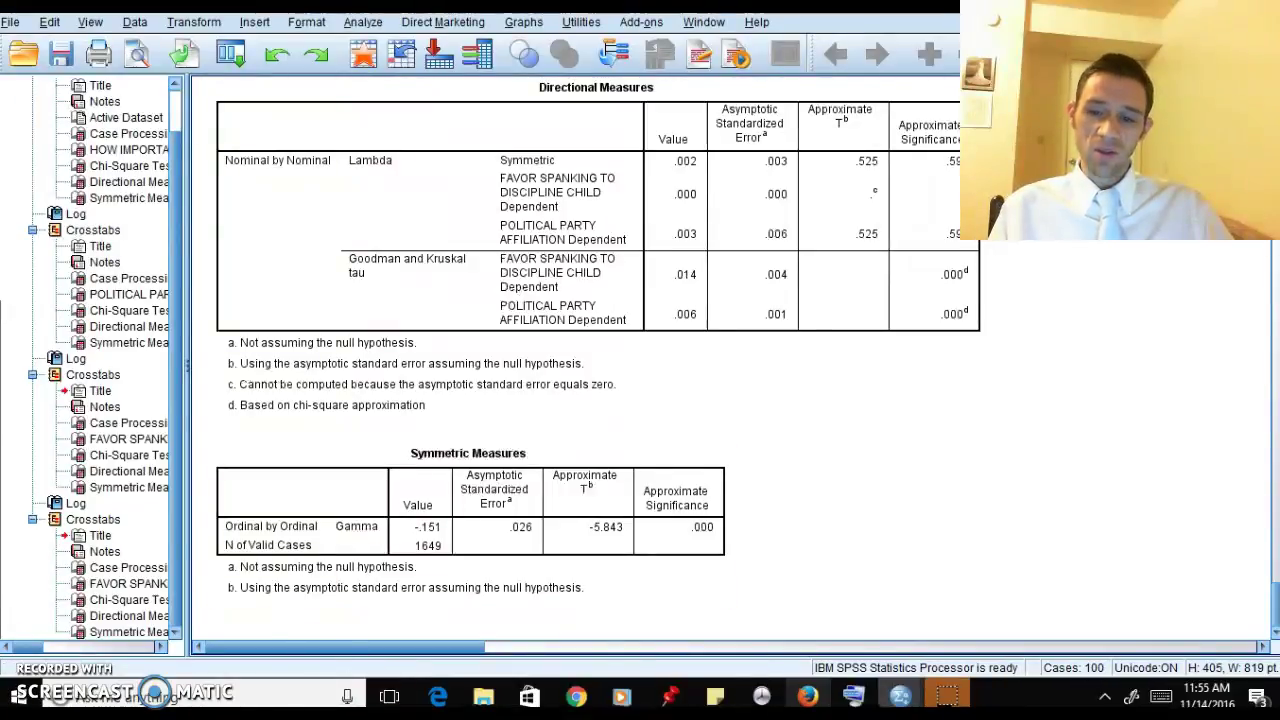
left_click_drag(1274, 618, 1274, 556)
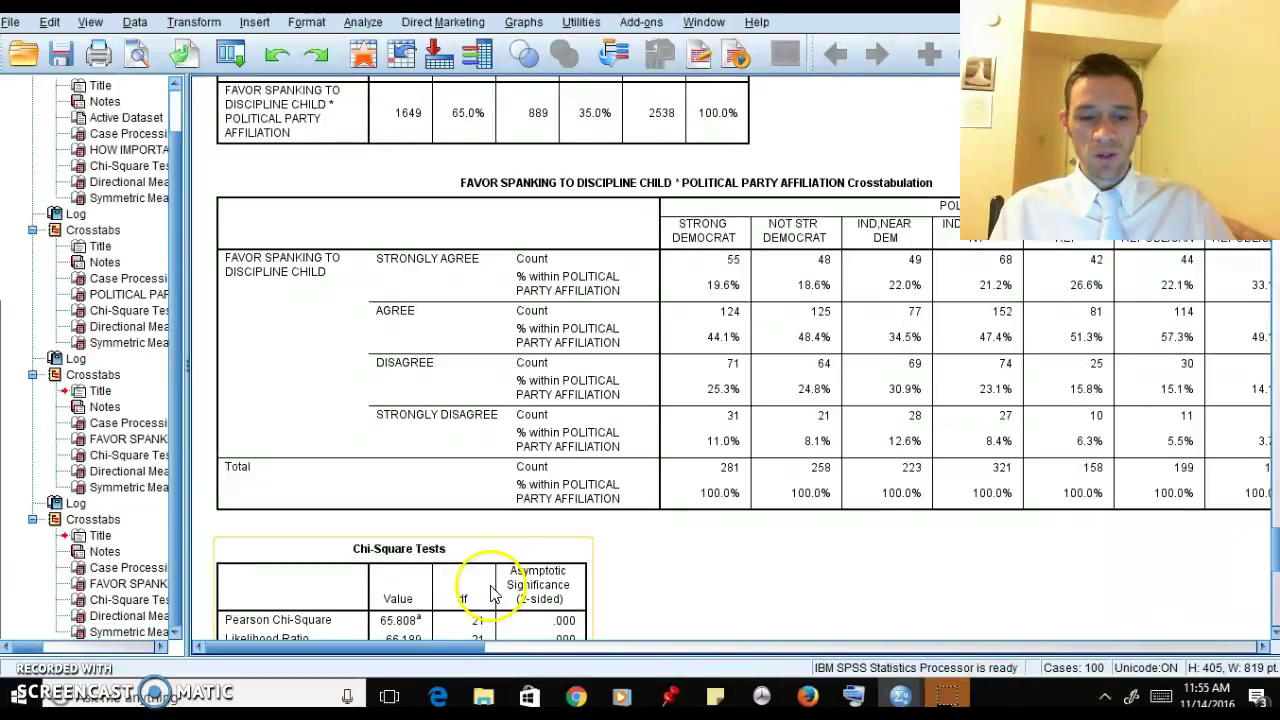
mouse_move(897, 692)
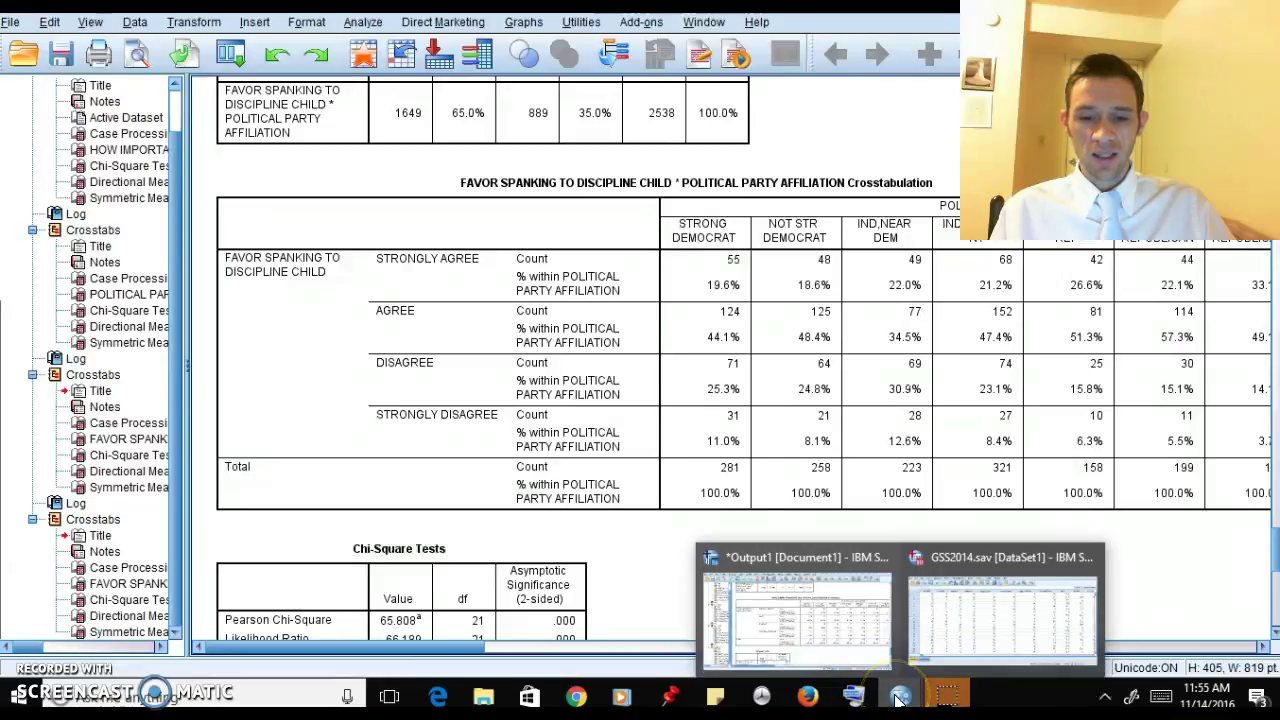
left_click(940, 636)
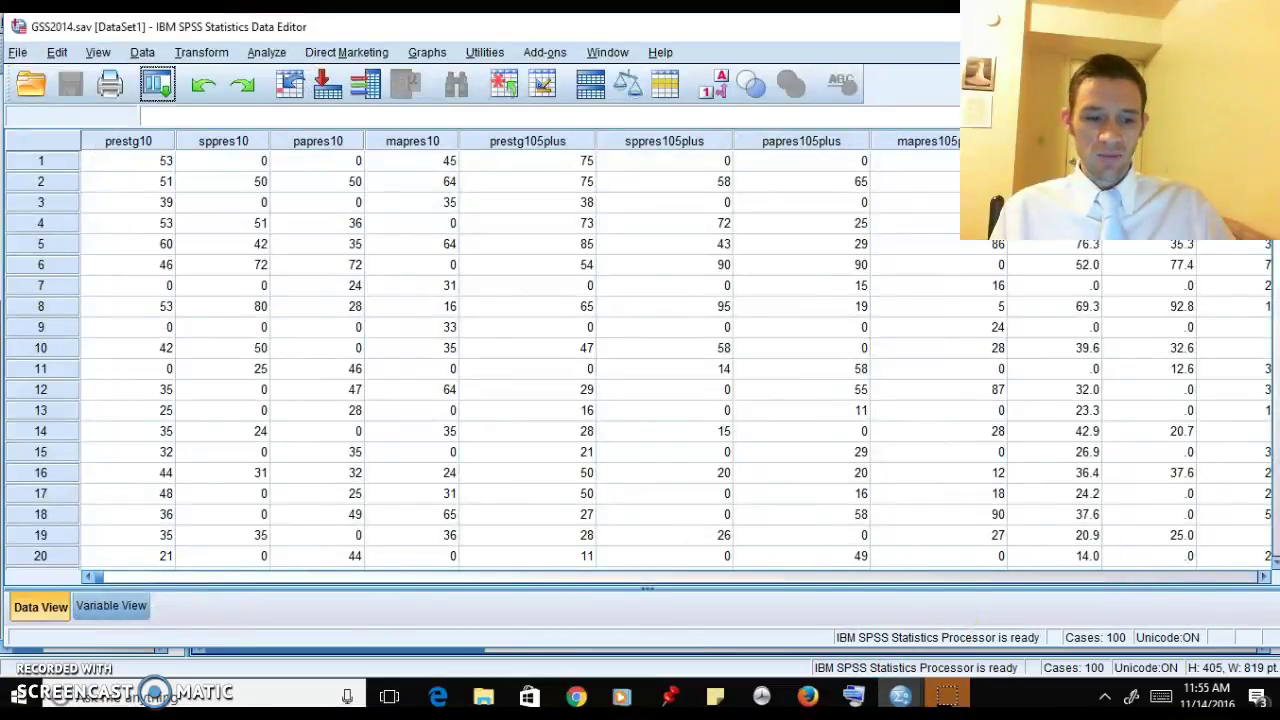
left_click(96, 607)
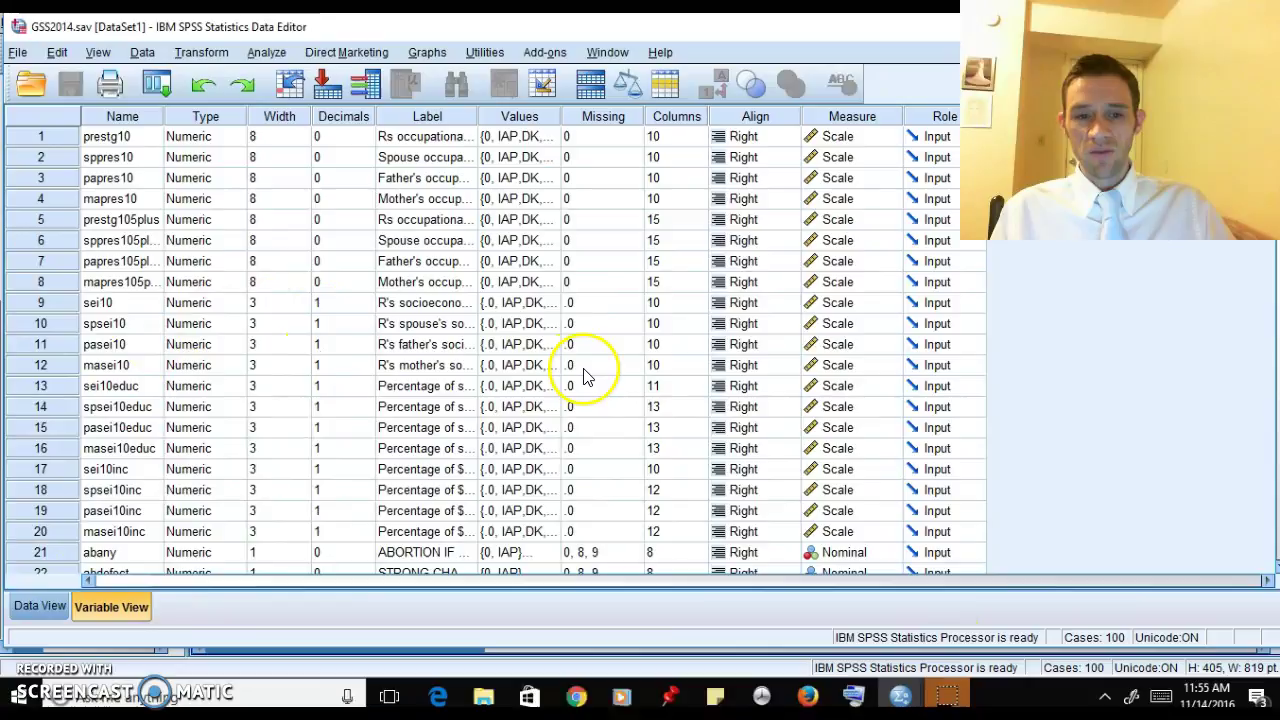
left_click(536, 140)
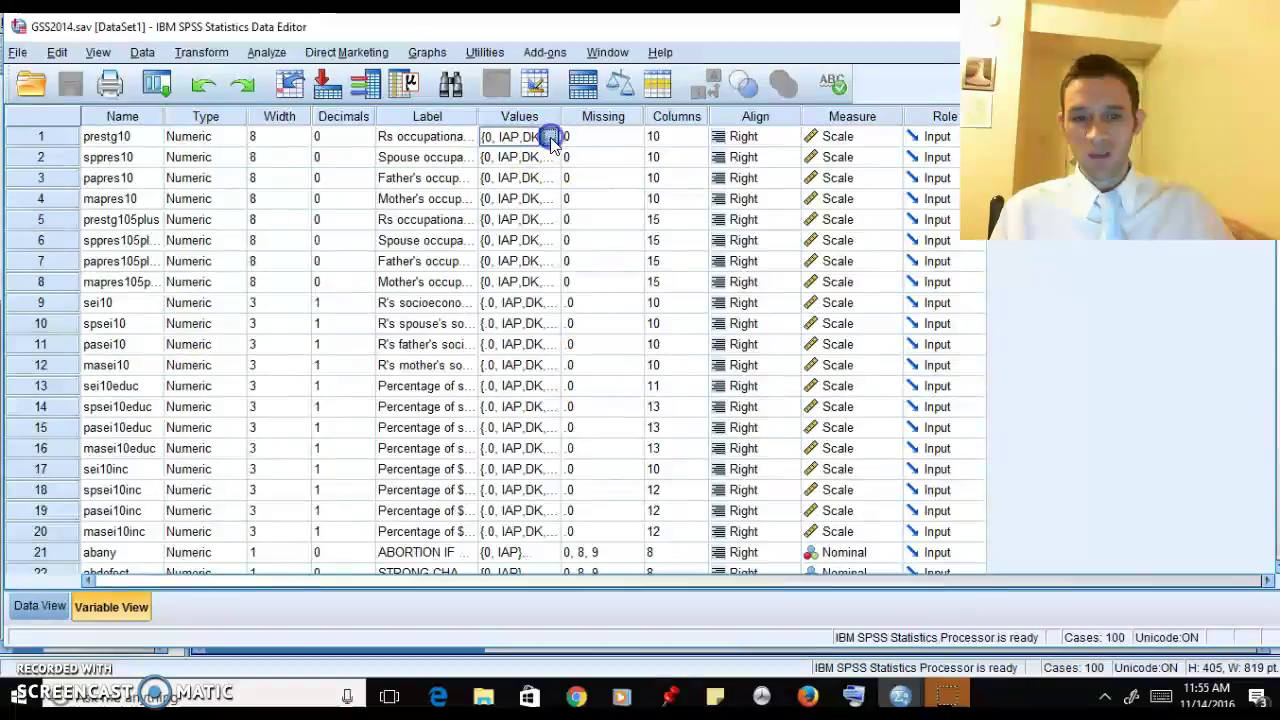
left_click(553, 136)
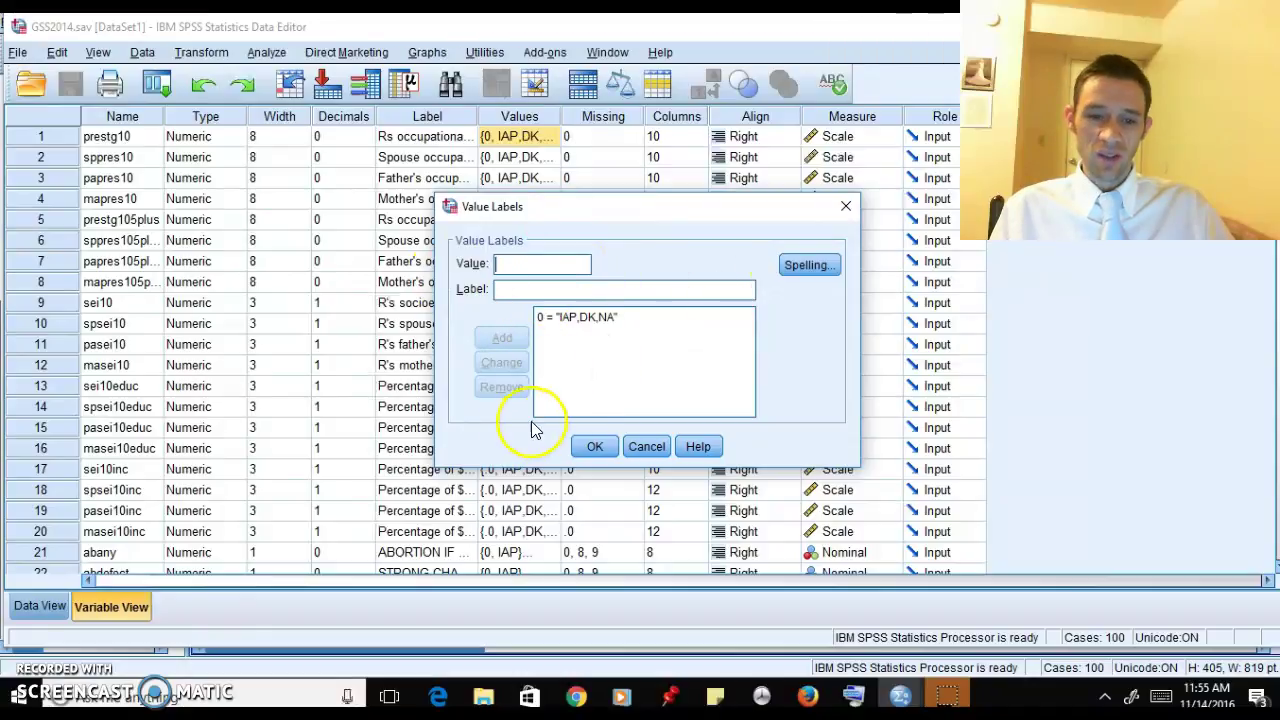
left_click(648, 450)
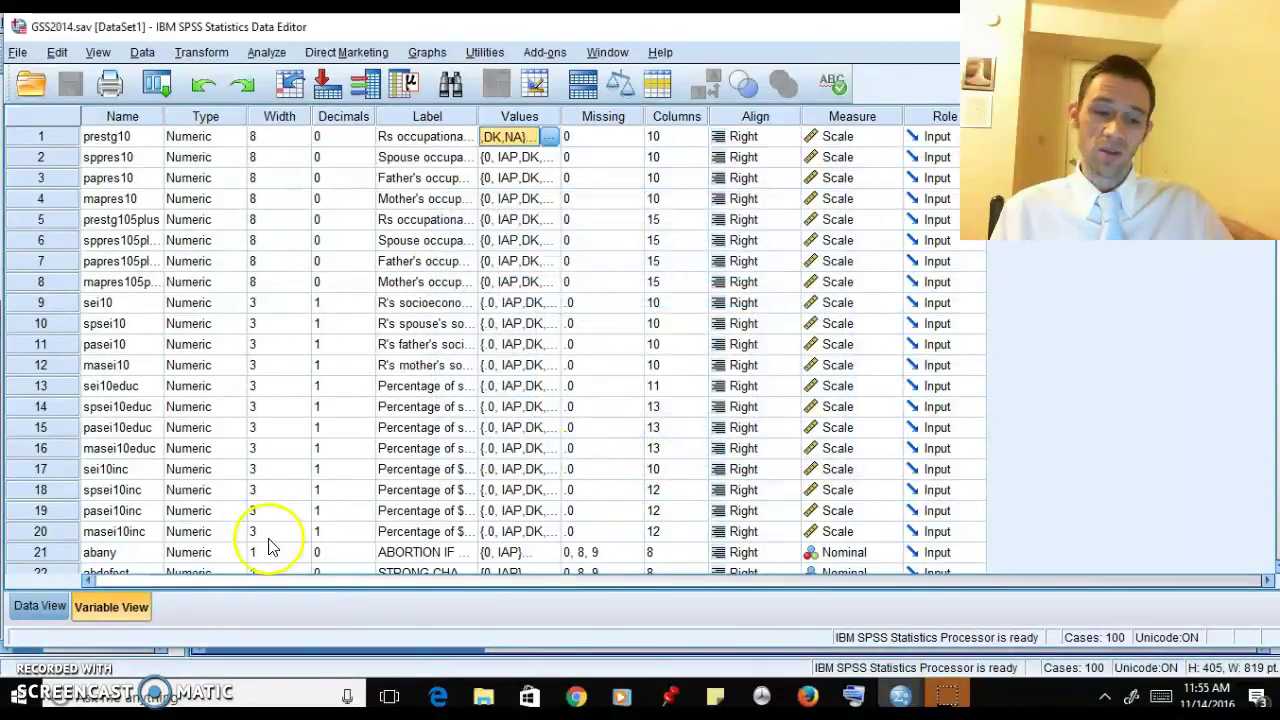
left_click(40, 607)
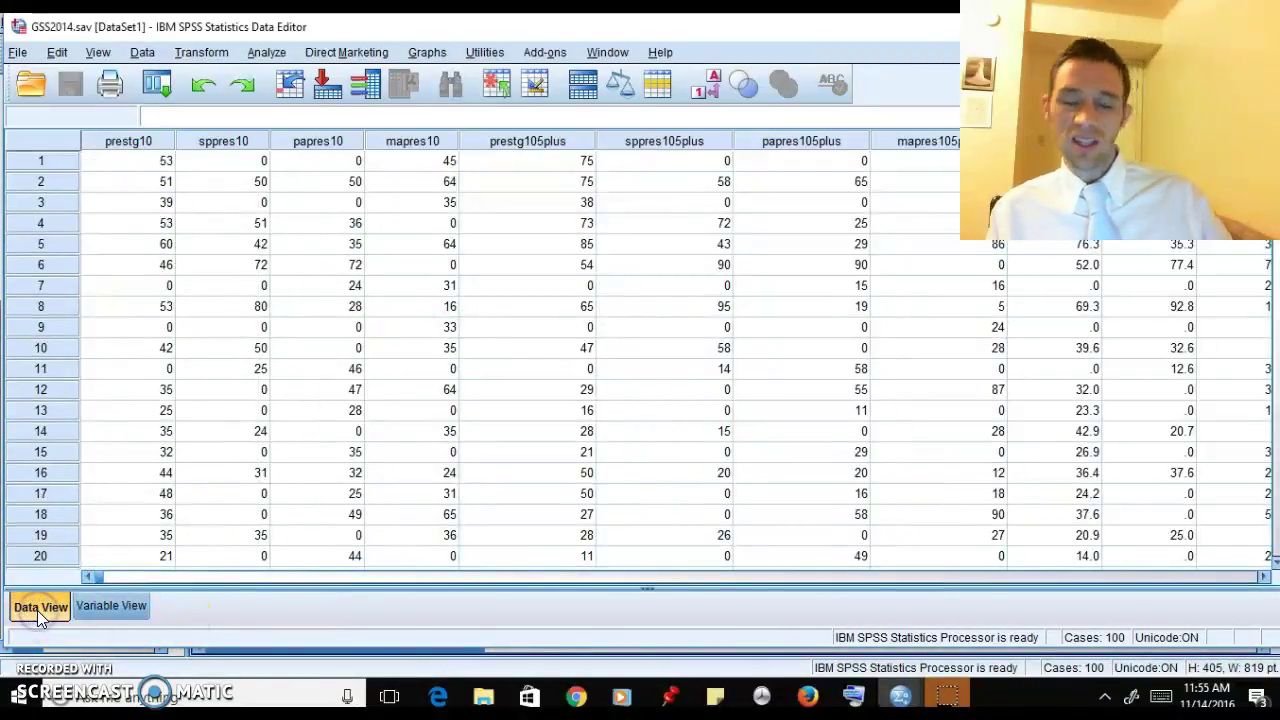
mouse_move(900, 690)
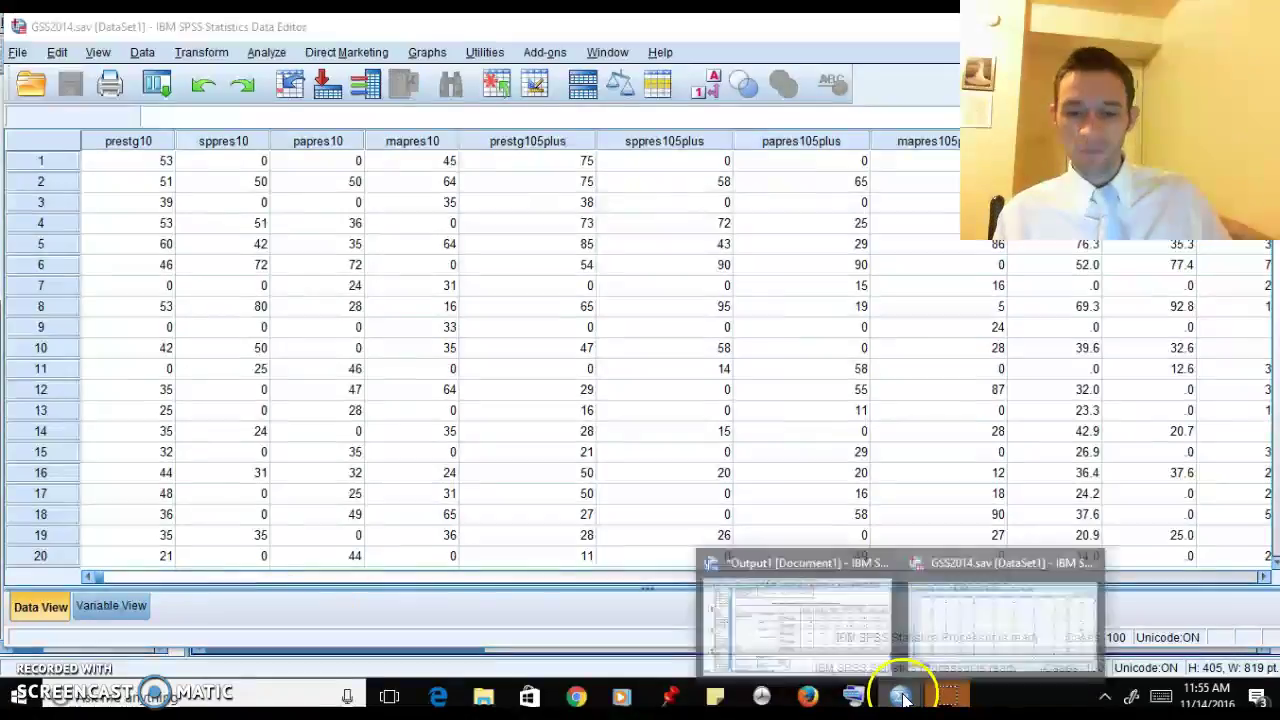
left_click(843, 622)
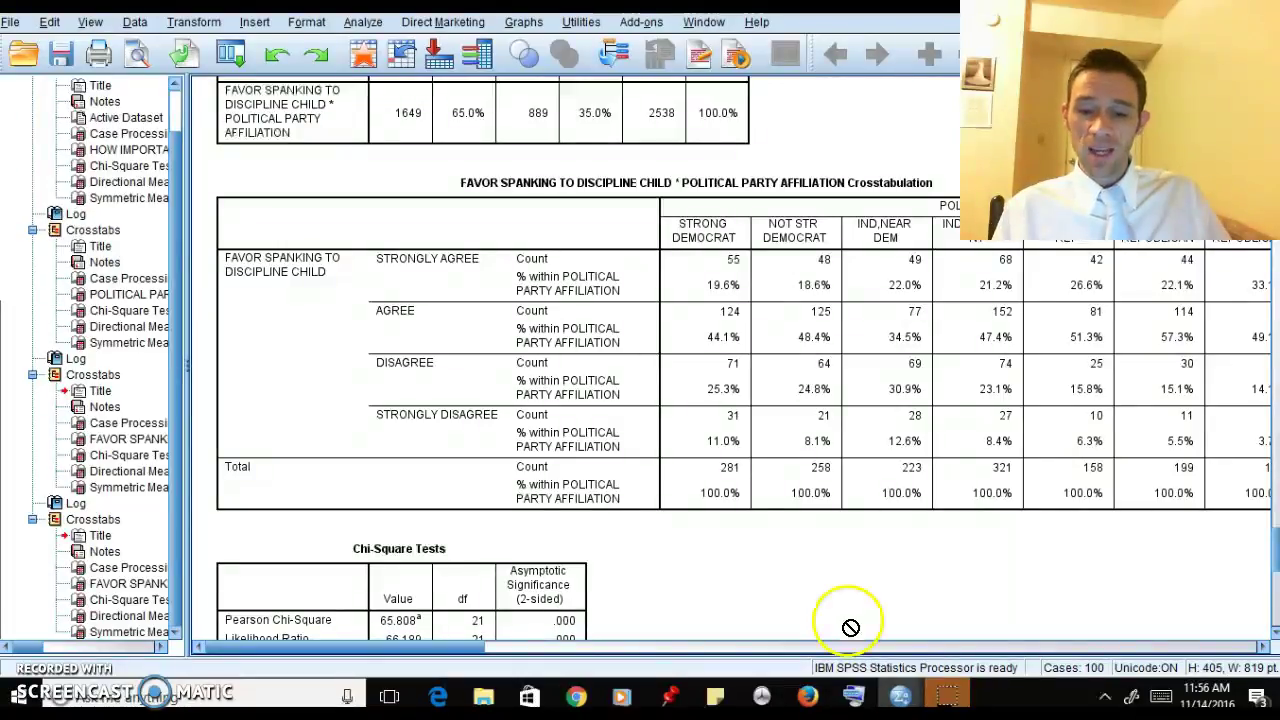
left_click(948, 697)
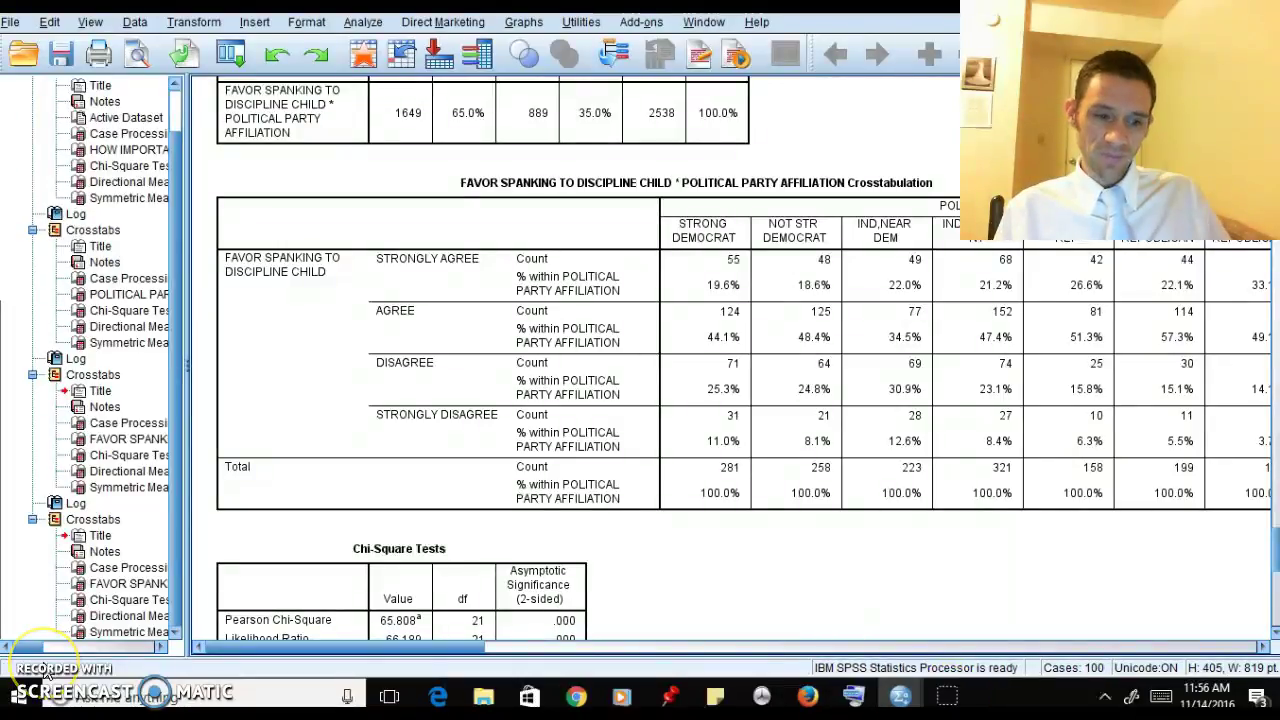